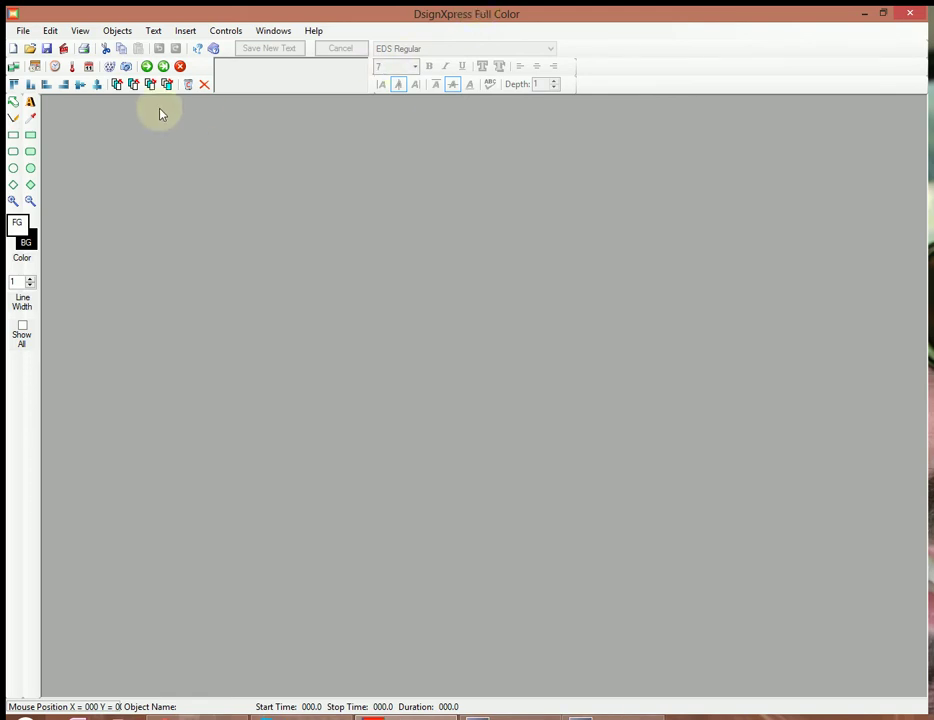
Create a new Untitled 0 sign message and zoom out so the whole black display fits.
{"action": "left_click", "coordinate": [24, 31]}
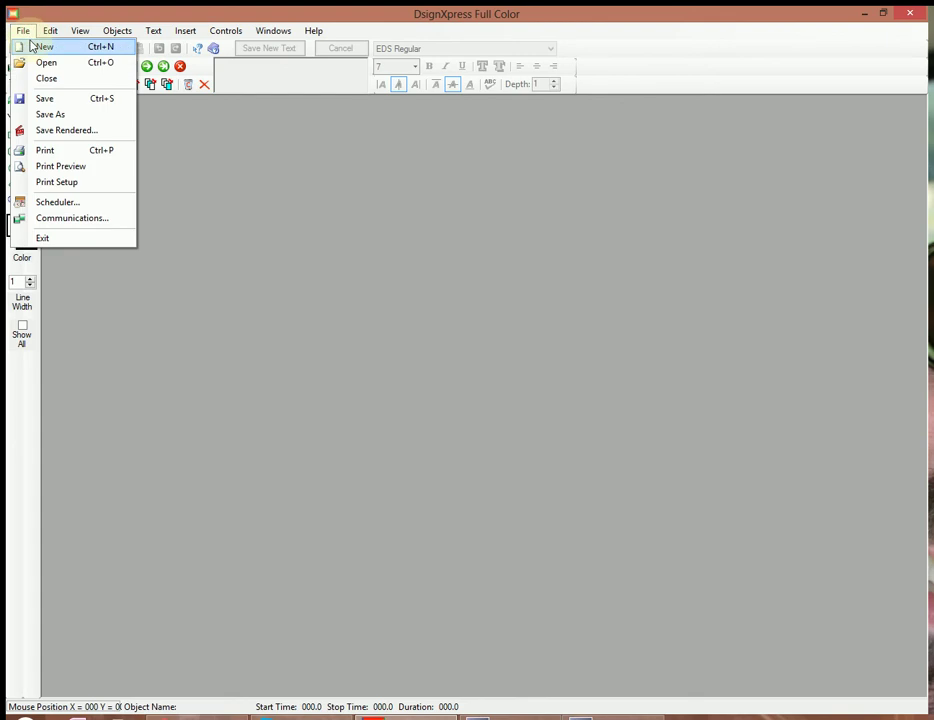
{"action": "left_click", "coordinate": [40, 47]}
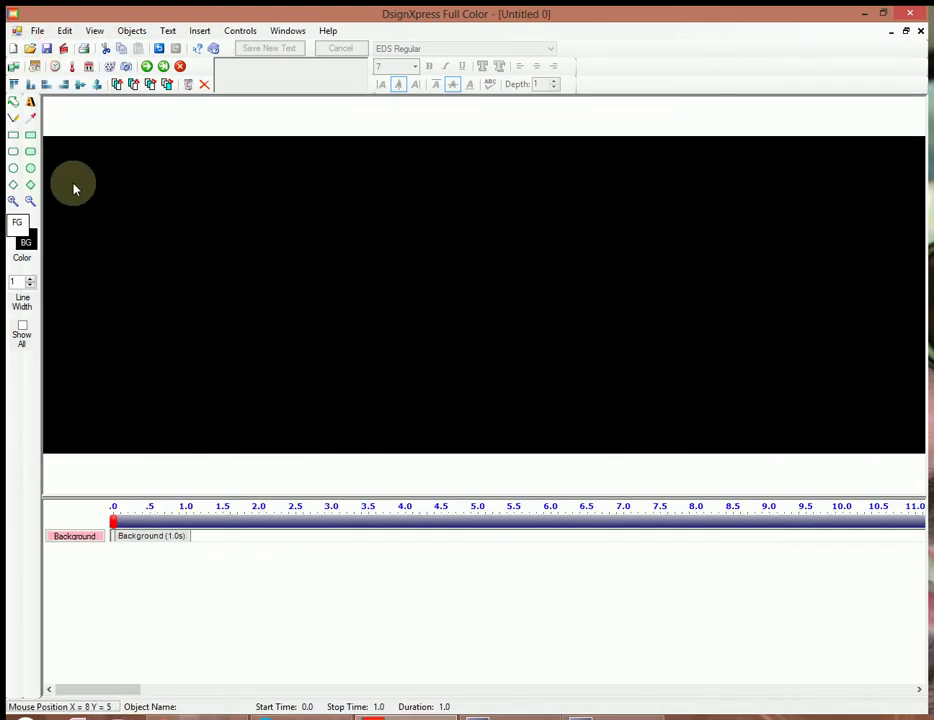
{"action": "left_click", "coordinate": [30, 201]}
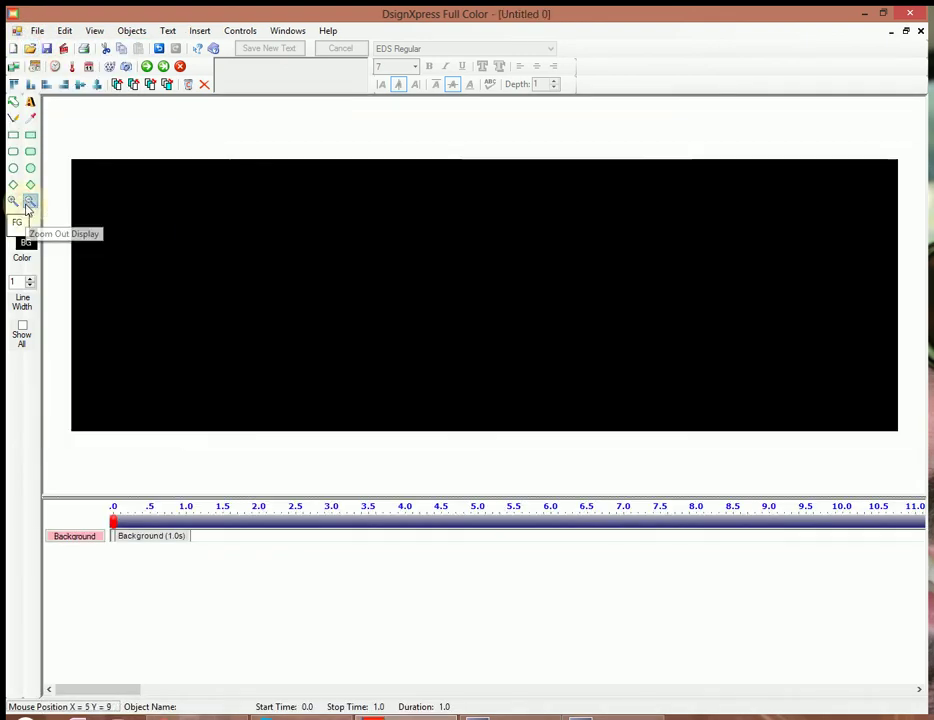
{"action": "left_click", "coordinate": [30, 201]}
Add a text object reading 'TESTING 123' to the sign.
{"action": "left_click", "coordinate": [30, 201]}
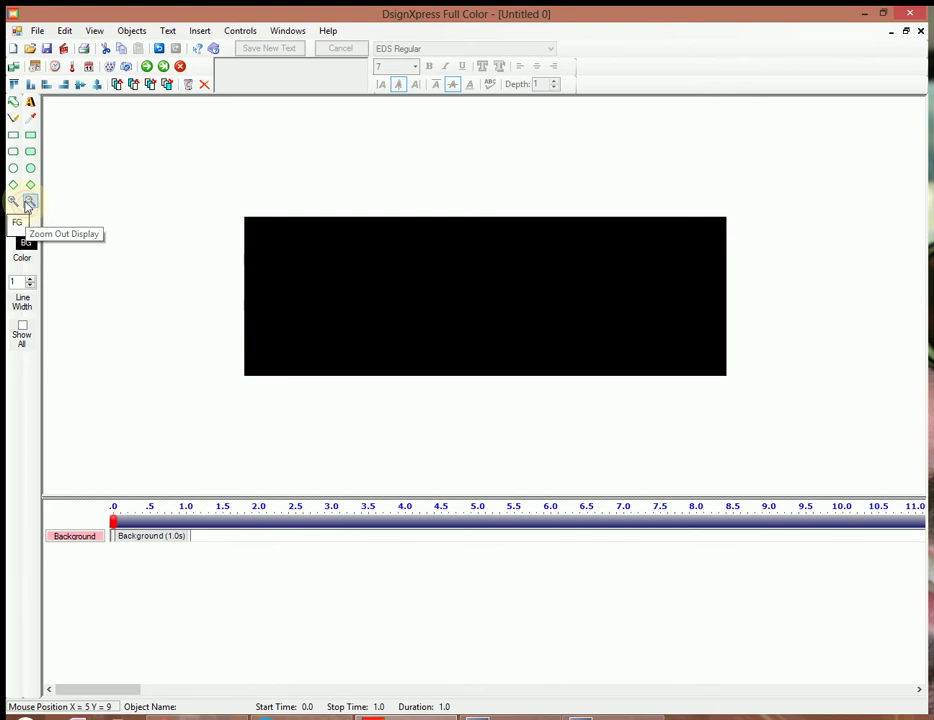
{"action": "left_click", "coordinate": [30, 103]}
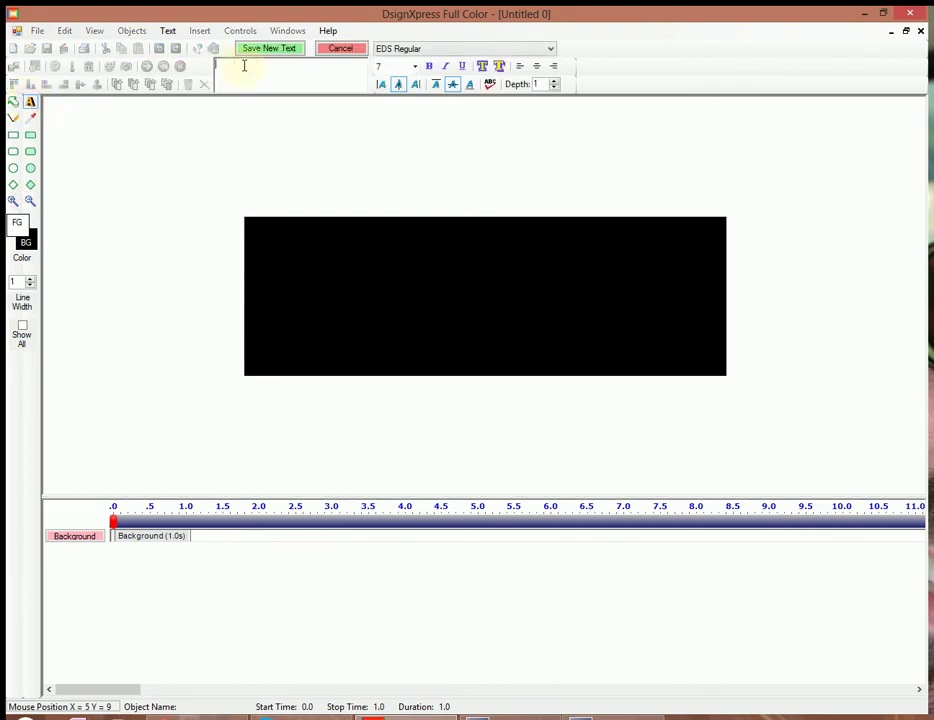
{"action": "type", "text": "TESTING"}
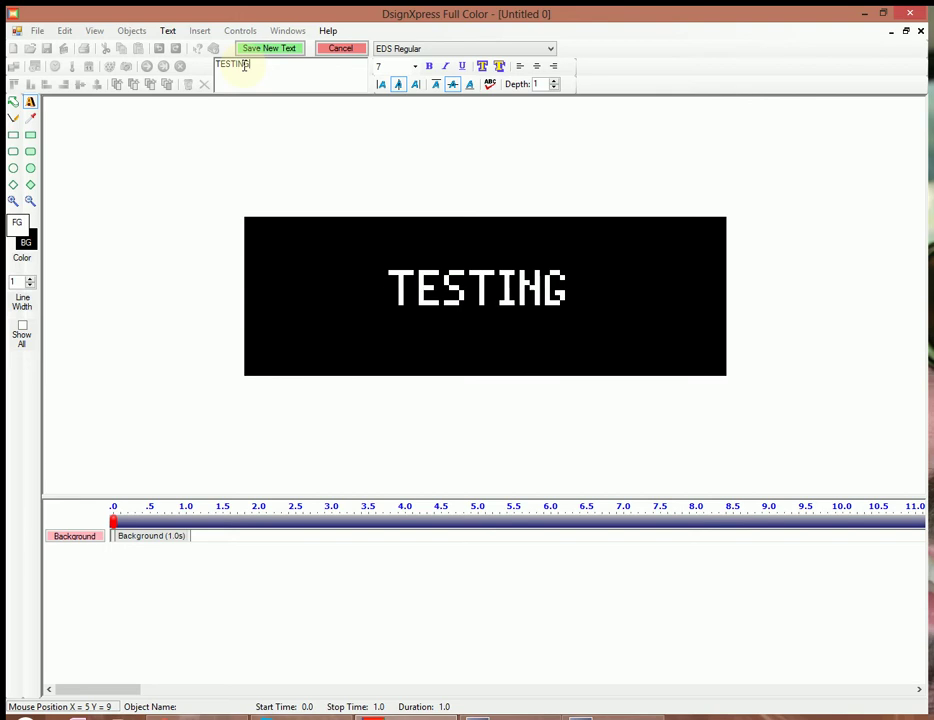
{"action": "type", "text": " 123"}
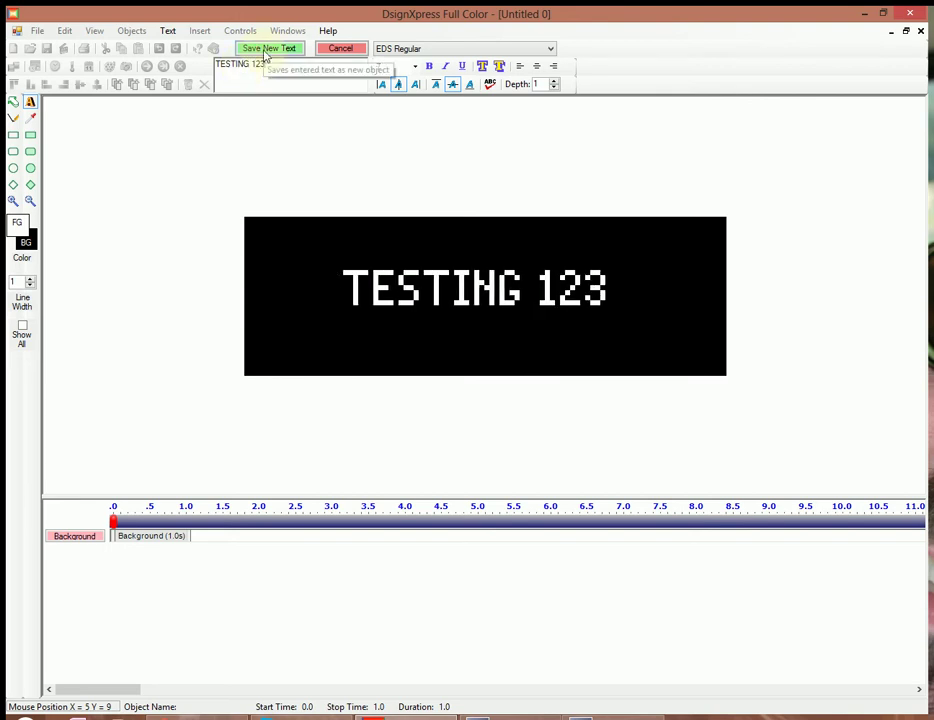
{"action": "left_click", "coordinate": [265, 57]}
Extend TESTING 123 to 2.4 seconds and move it up toward the sign's top.
{"action": "left_click", "coordinate": [430, 292]}
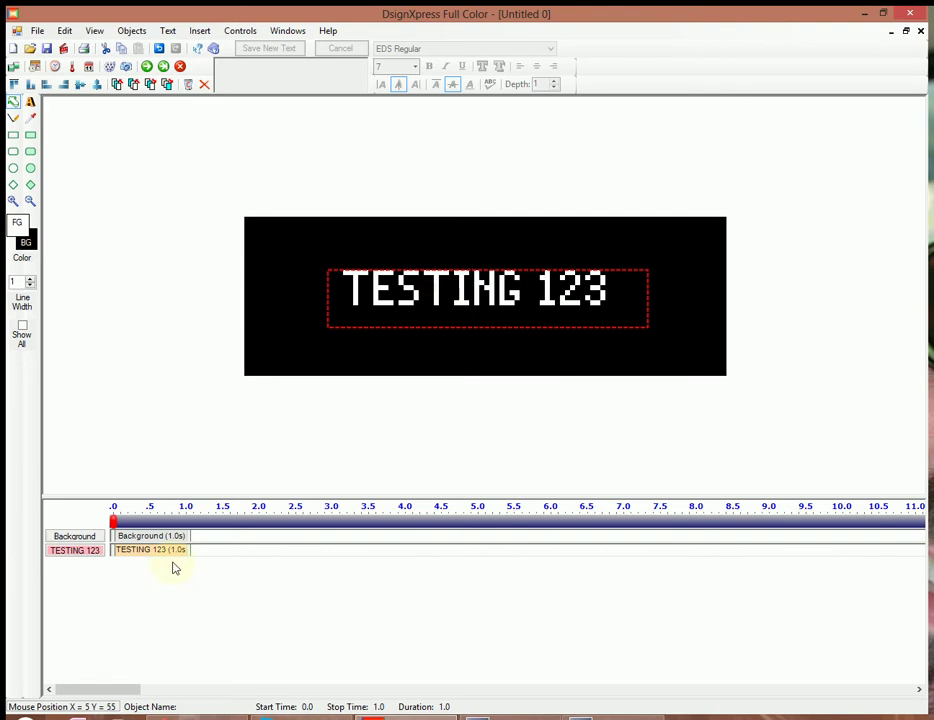
{"action": "left_click_drag", "start_coordinate": [186, 550], "coordinate": [290, 553]}
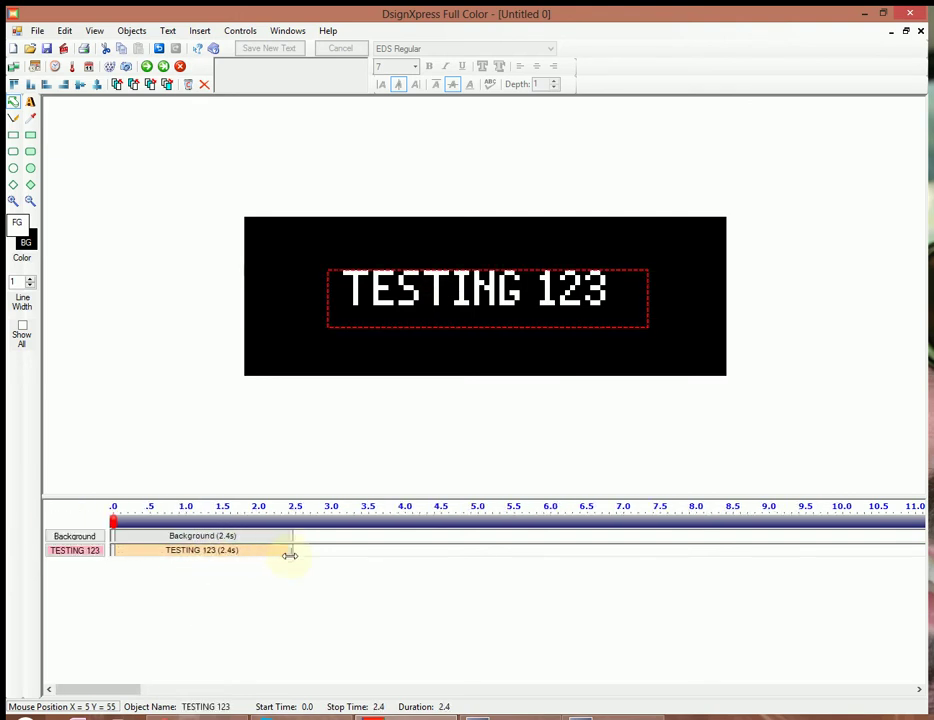
{"action": "left_click", "coordinate": [487, 352]}
{"action": "left_click_drag", "start_coordinate": [484, 318], "coordinate": [480, 268]}
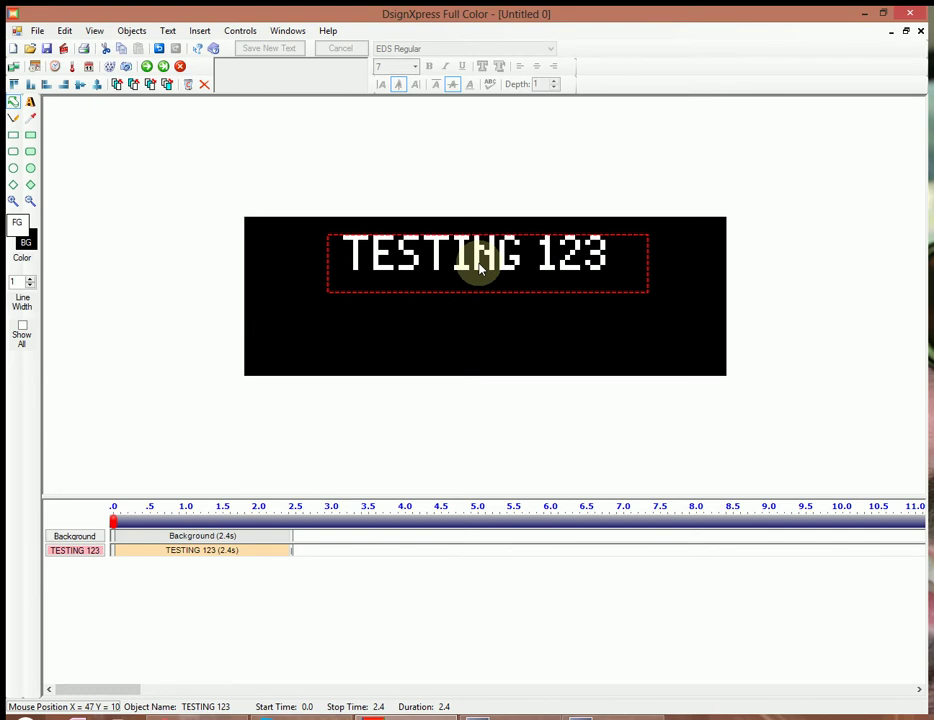
Add a 'THIS IS A TEST' text object and place it below TESTING 123.
{"action": "left_click", "coordinate": [31, 104]}
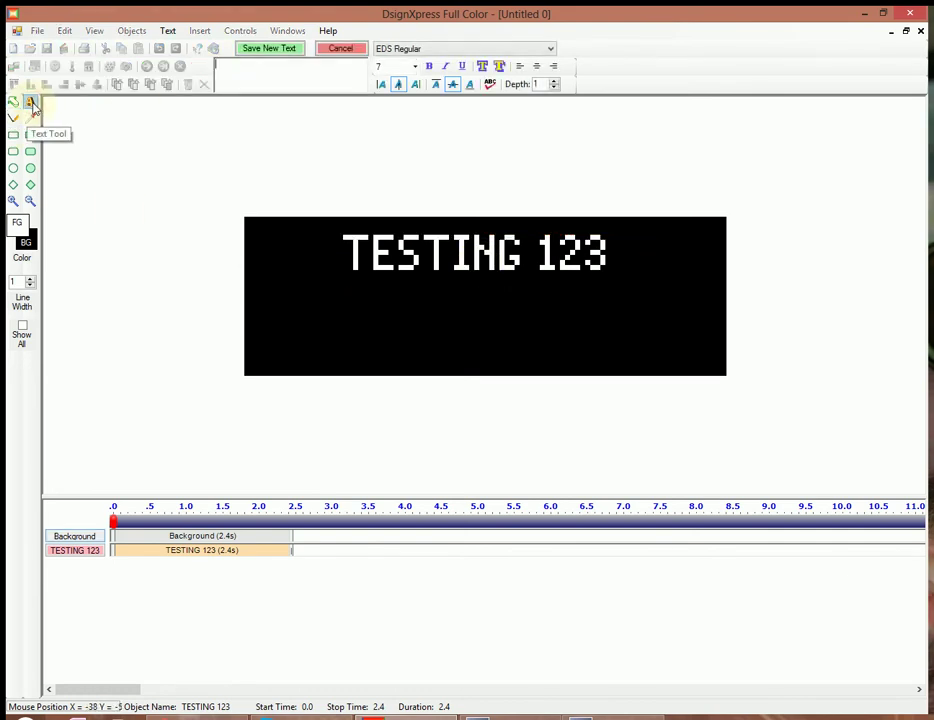
{"action": "type", "text": "T"}
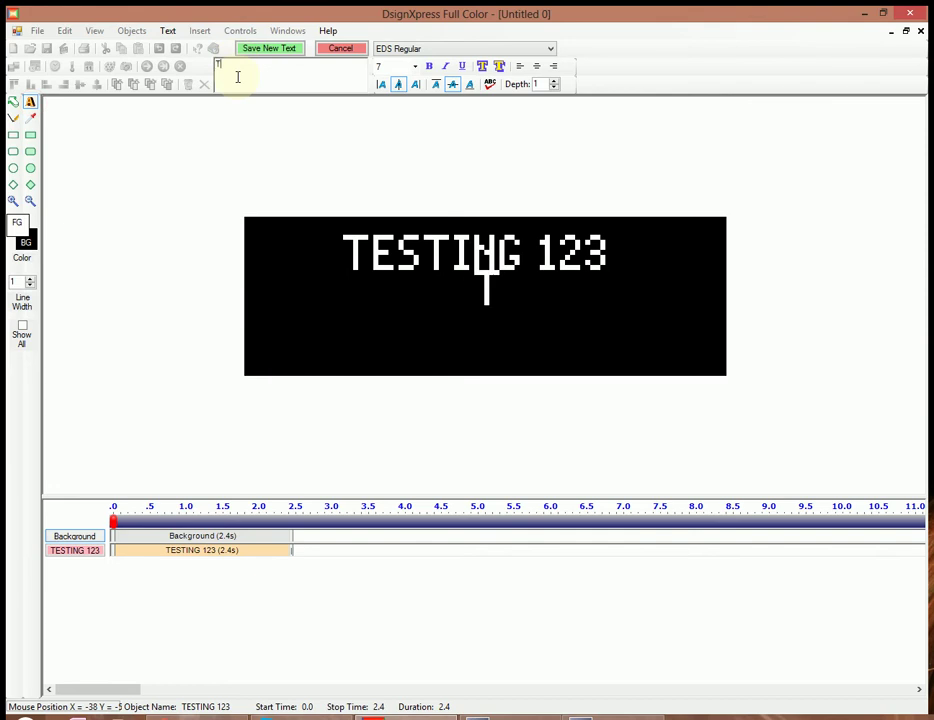
{"action": "type", "text": "HIS IS A TEST"}
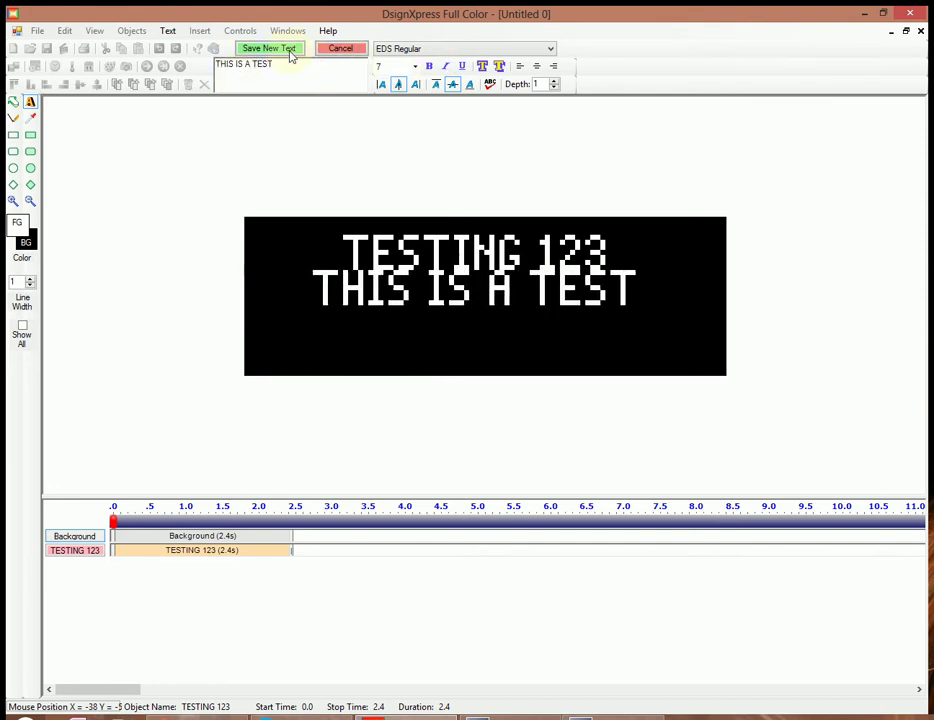
{"action": "left_click", "coordinate": [268, 48]}
{"action": "left_click_drag", "start_coordinate": [448, 293], "coordinate": [444, 333]}
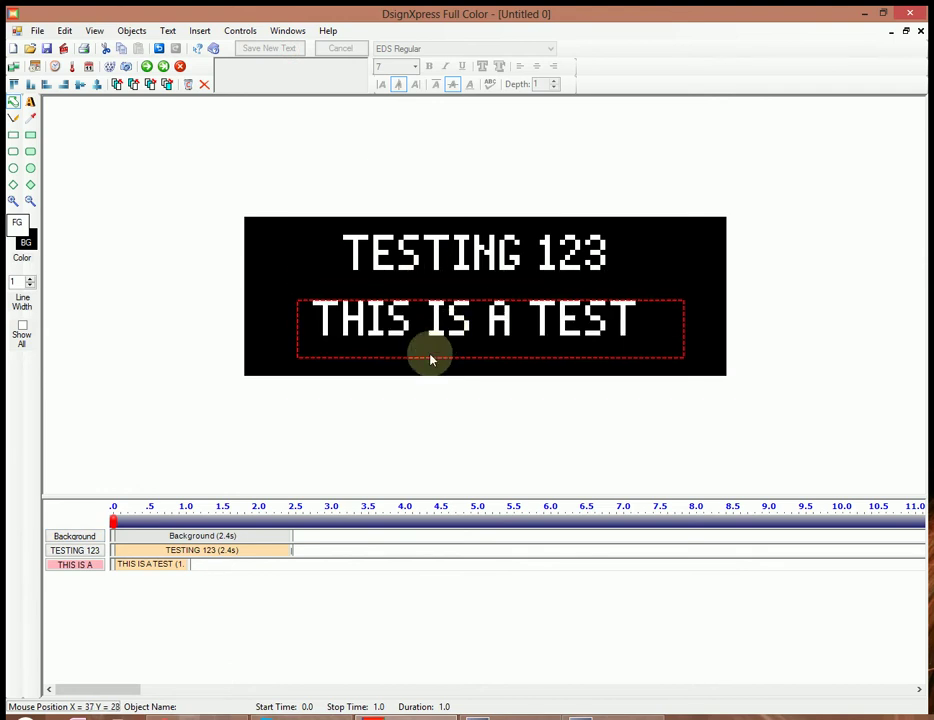
Raise the font size of THIS IS A TEST to 11 in its properties.
{"action": "left_click", "coordinate": [130, 32]}
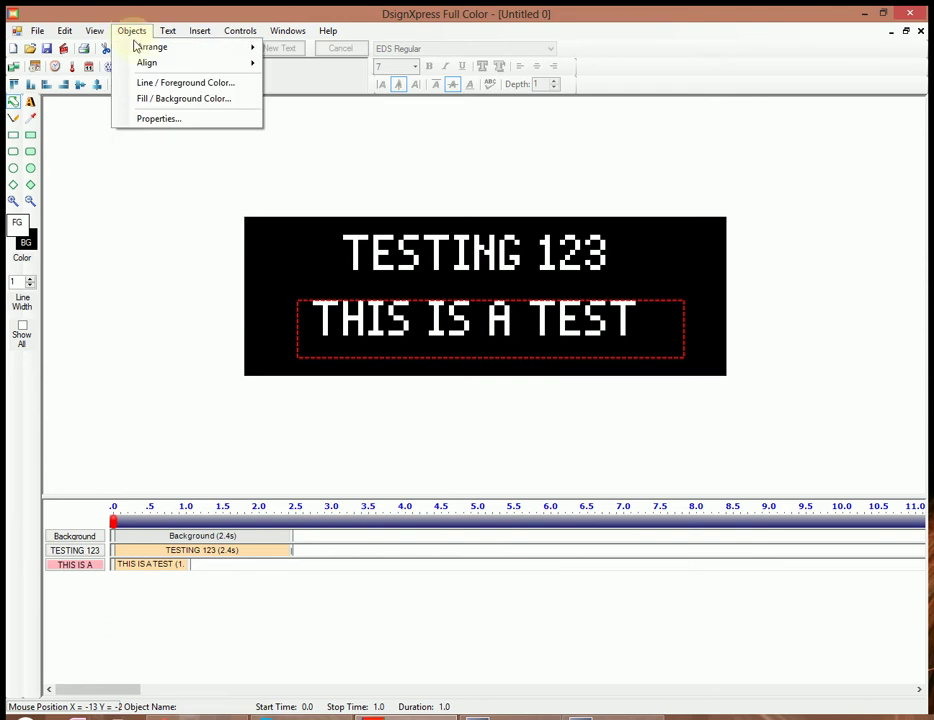
{"action": "left_click", "coordinate": [157, 119]}
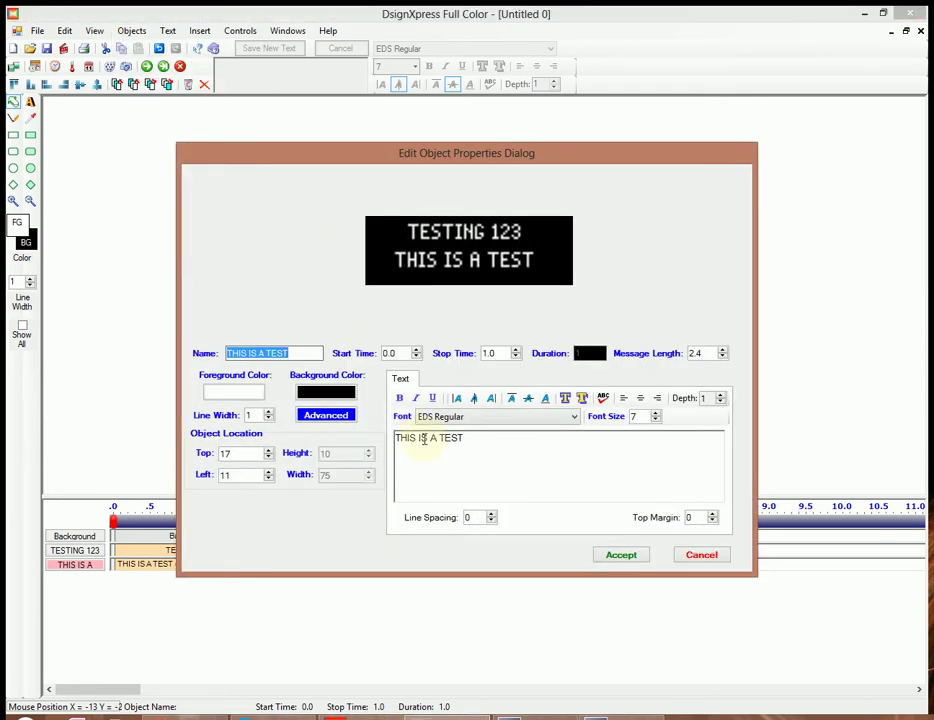
{"action": "left_click", "coordinate": [655, 414]}
{"action": "left_click", "coordinate": [655, 414]}
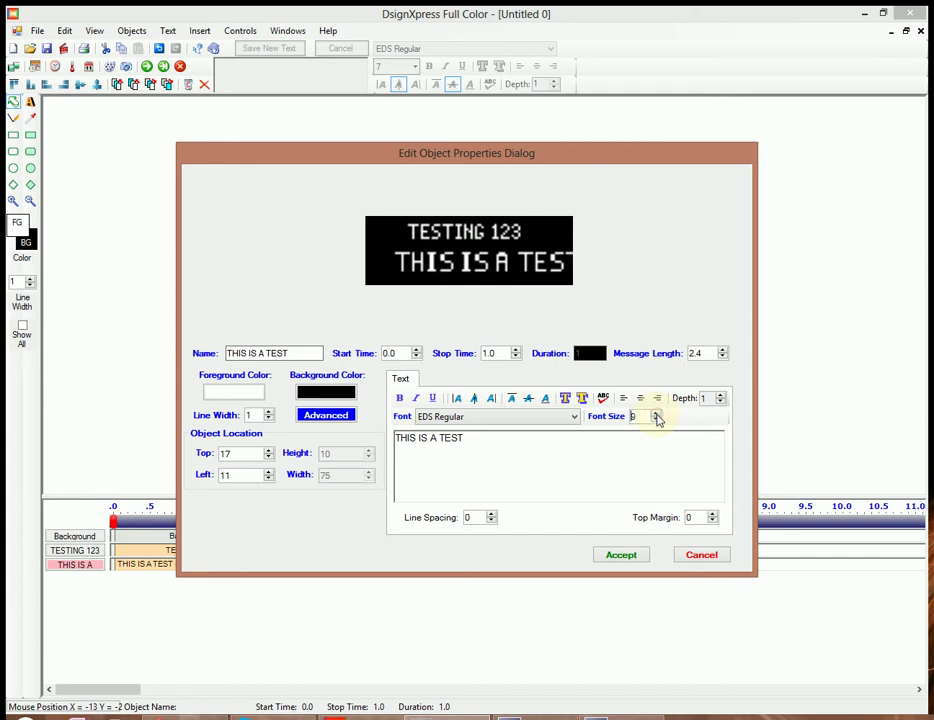
{"action": "left_click", "coordinate": [655, 414]}
{"action": "left_click", "coordinate": [656, 414]}
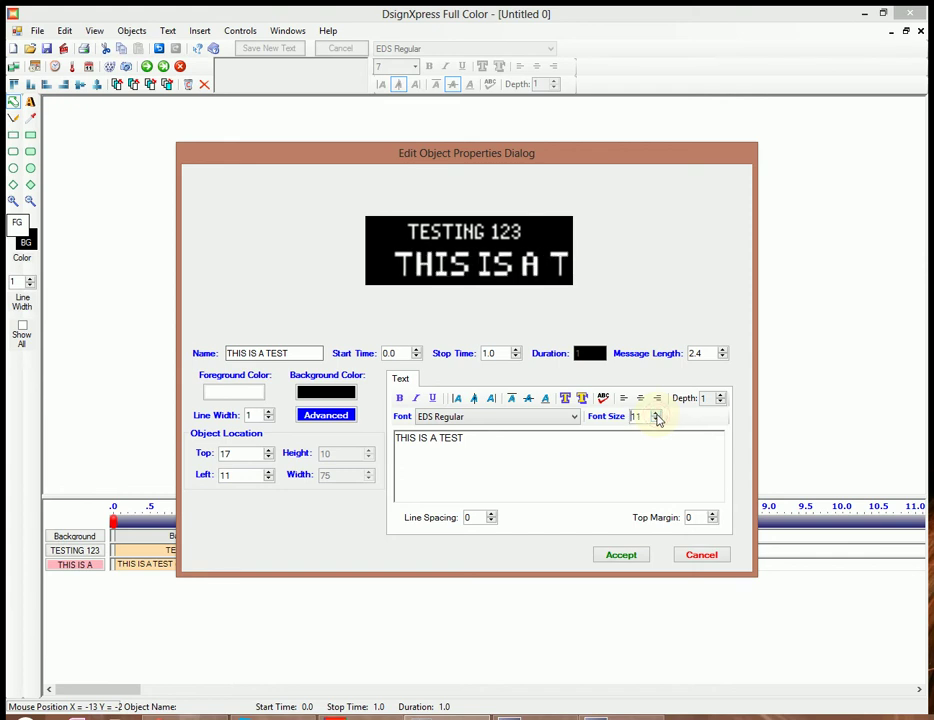
Give THIS IS A TEST a Continuous Travel Left entry effect and accept the properties.
{"action": "left_click", "coordinate": [335, 418]}
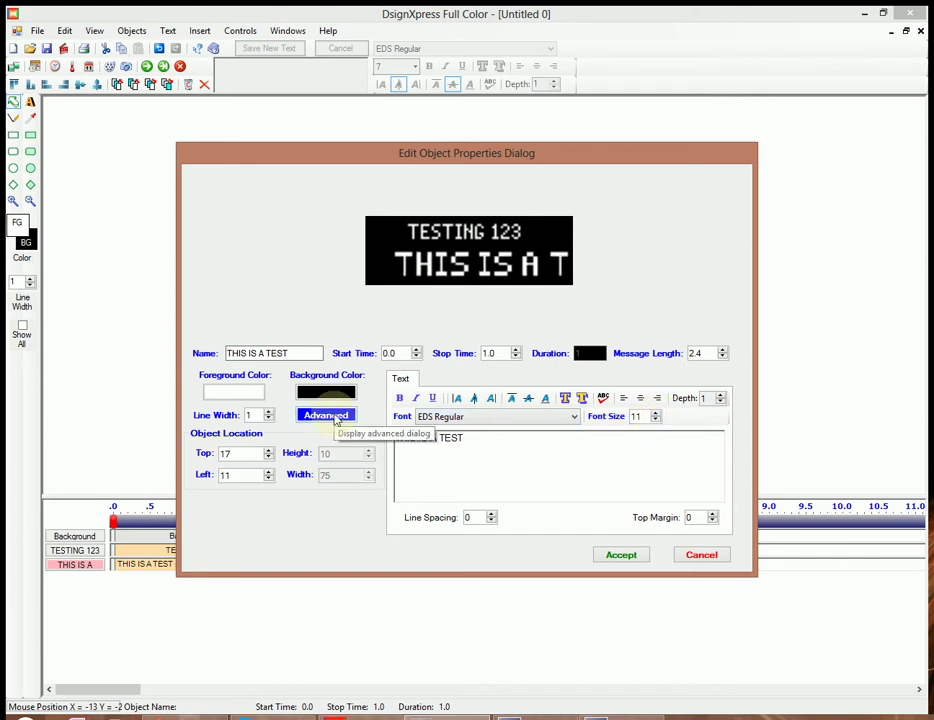
{"action": "left_click", "coordinate": [335, 440]}
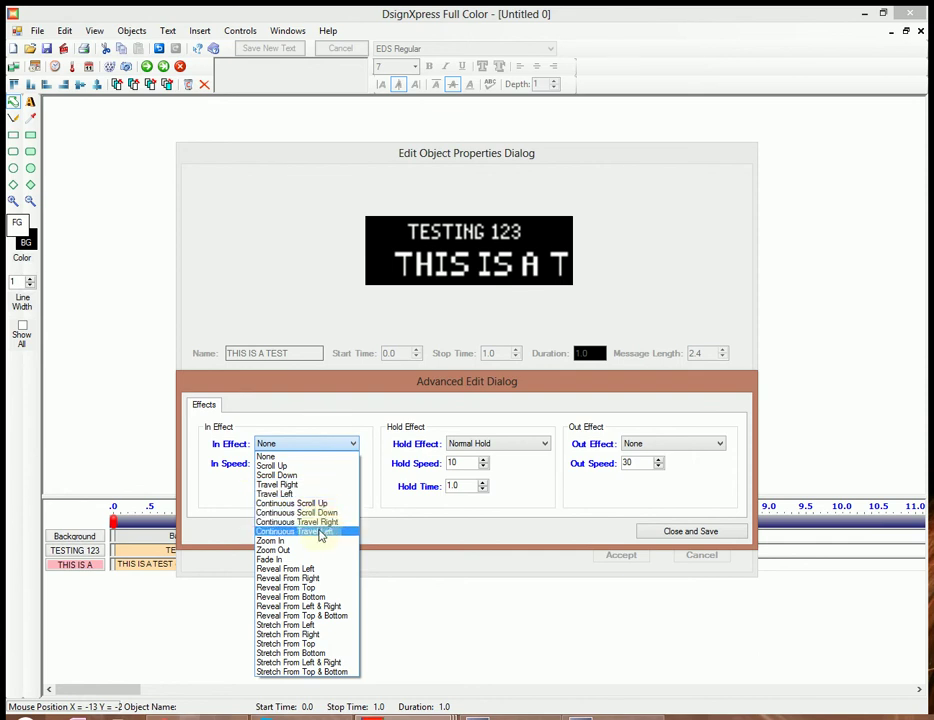
{"action": "left_click", "coordinate": [288, 532]}
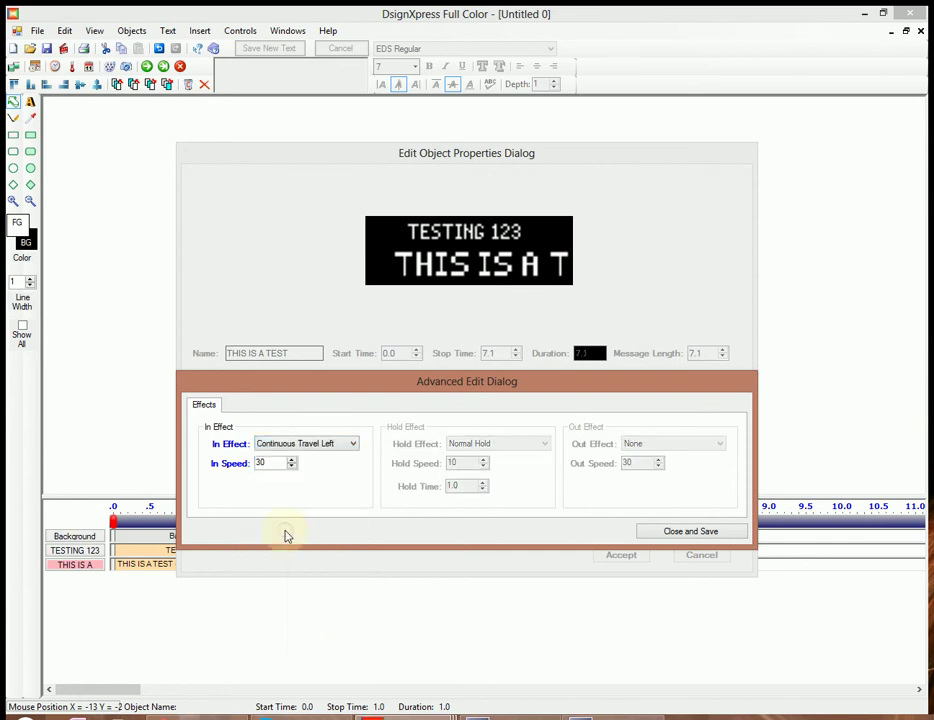
{"action": "left_click", "coordinate": [667, 538]}
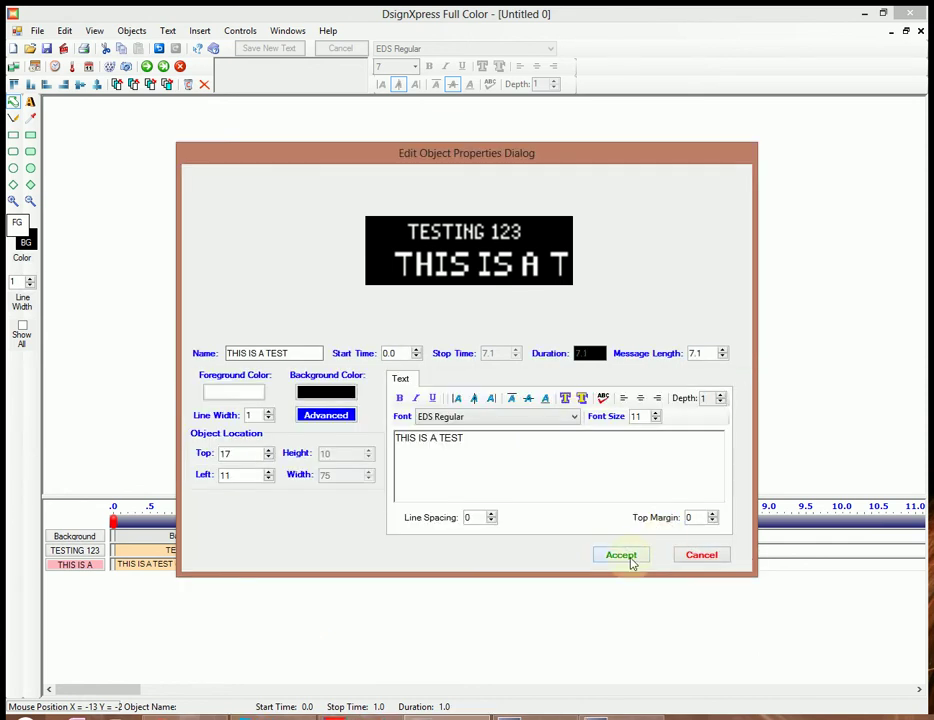
{"action": "left_click", "coordinate": [632, 561]}
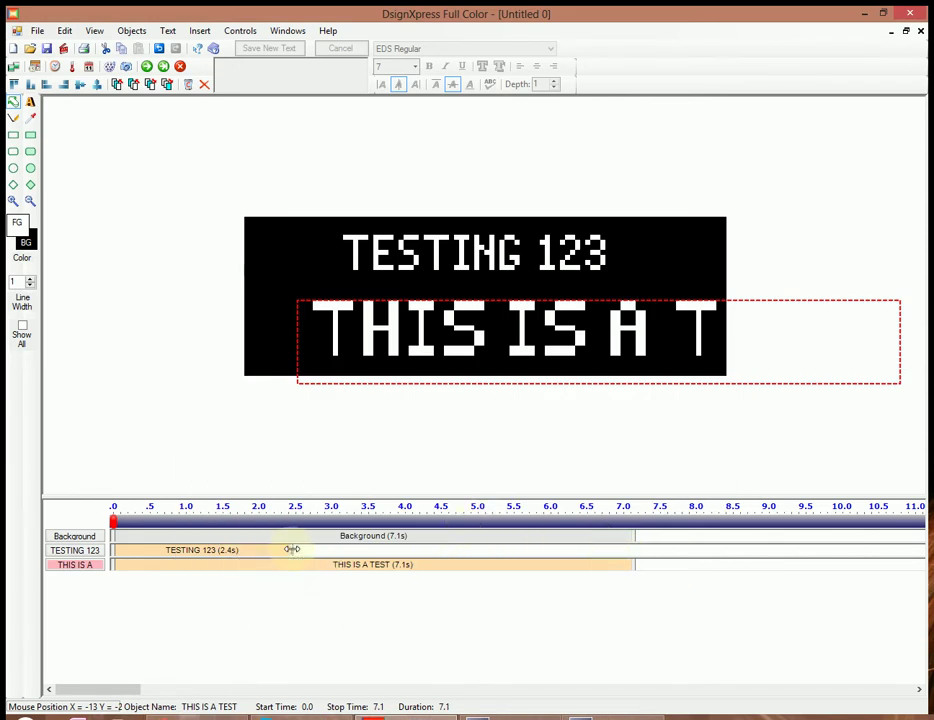
Lengthen TESTING 123 to 3.4 seconds, then play the message once and stop it.
{"action": "left_click_drag", "start_coordinate": [291, 549], "coordinate": [363, 550]}
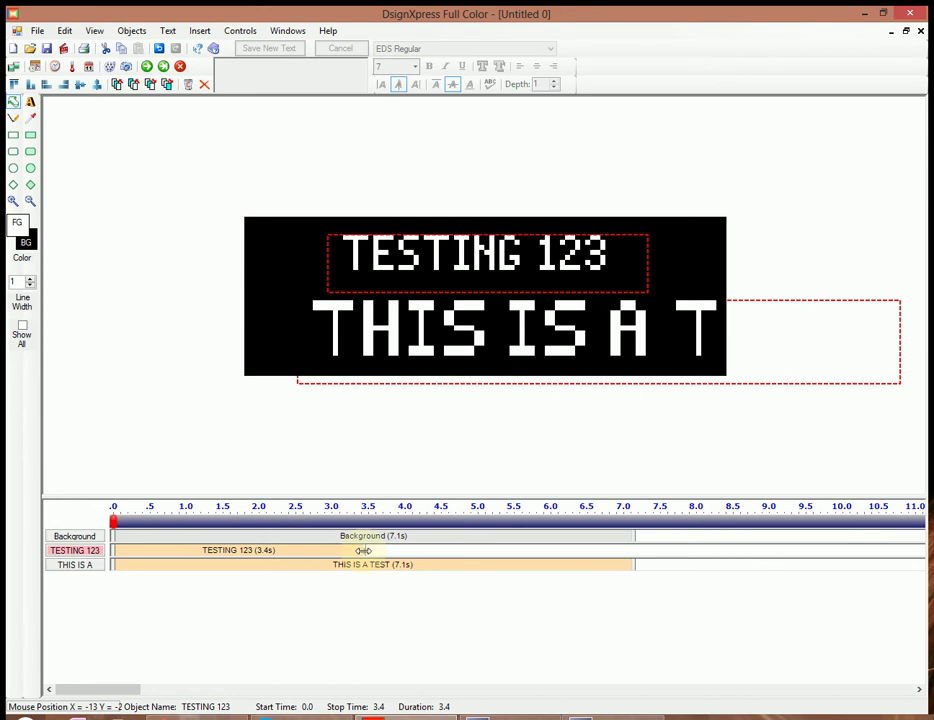
{"action": "left_click", "coordinate": [146, 67]}
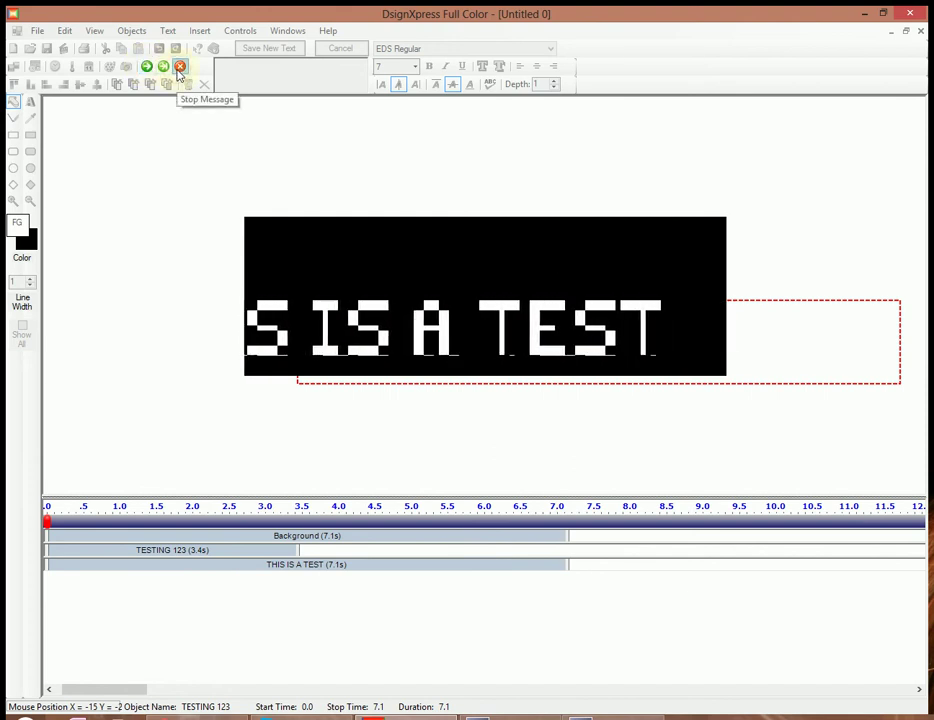
{"action": "left_click", "coordinate": [180, 68]}
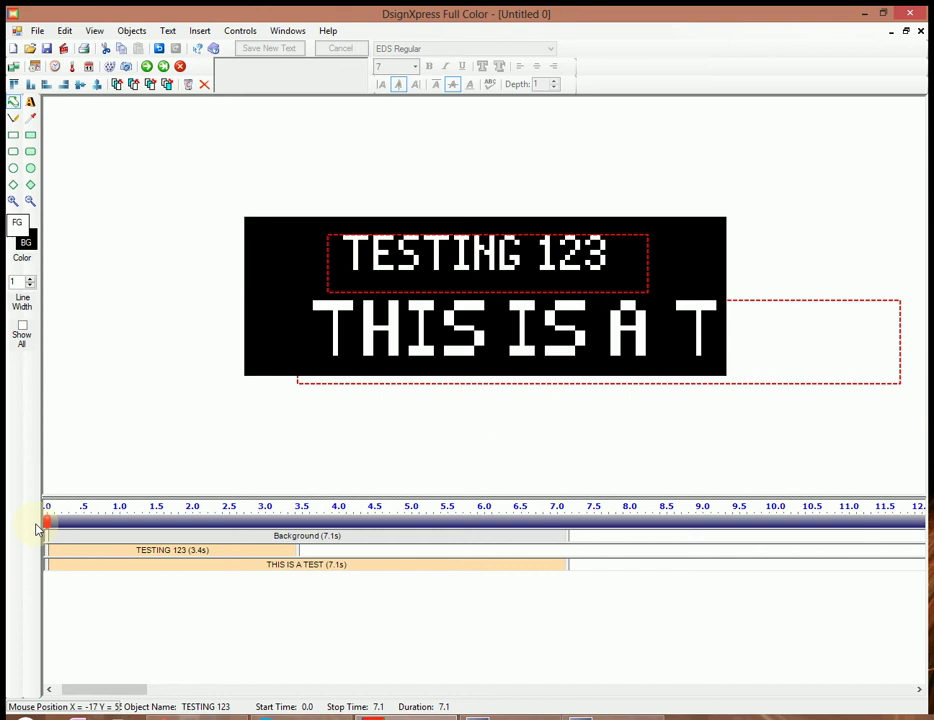
Shift TESTING 123 to run from 1.6 s to 5.0 s, then rewind the playhead to 0.
{"action": "left_click_drag", "start_coordinate": [43, 537], "coordinate": [113, 537]}
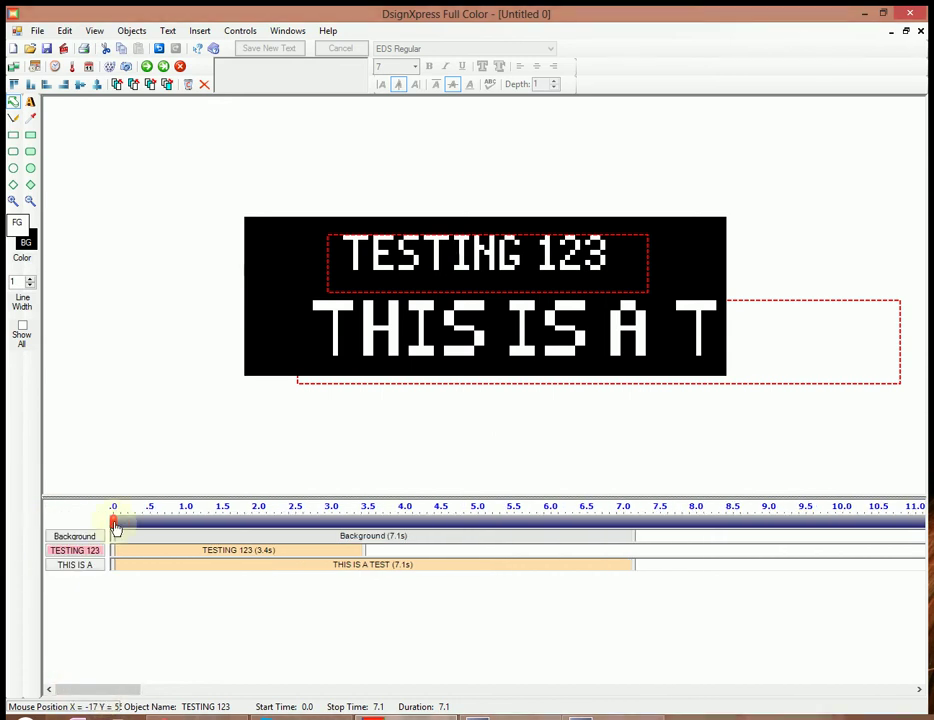
{"action": "left_click_drag", "start_coordinate": [115, 527], "coordinate": [376, 527]}
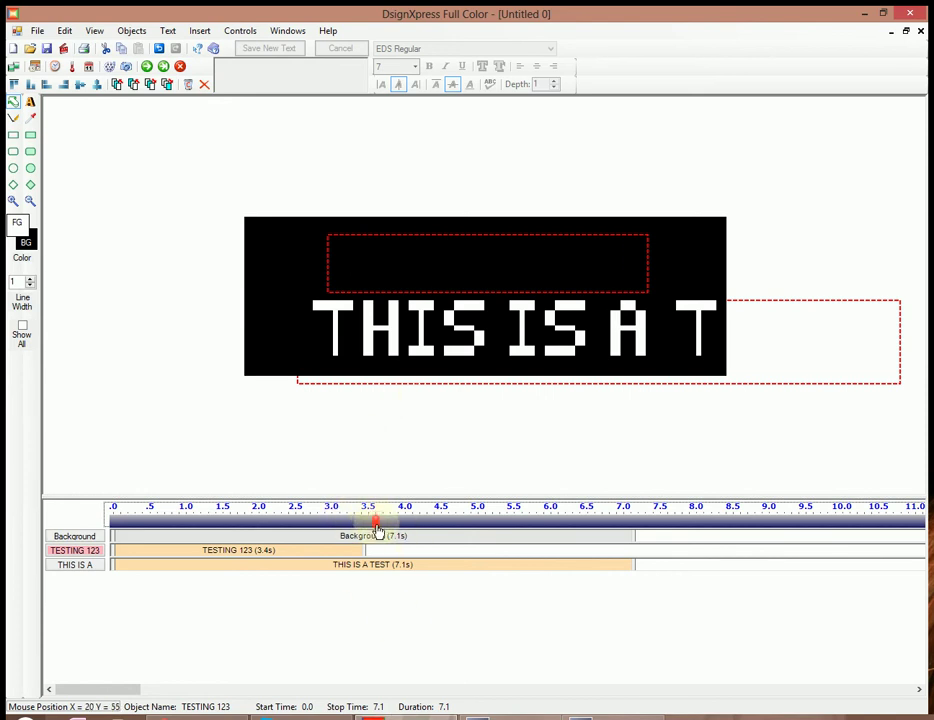
{"action": "mouse_move", "coordinate": [377, 531]}
{"action": "left_mouse_down"}
{"action": "mouse_move", "coordinate": [477, 527]}
{"action": "mouse_move", "coordinate": [377, 538]}
{"action": "left_mouse_up"}
{"action": "left_click_drag", "start_coordinate": [304, 557], "coordinate": [424, 555]}
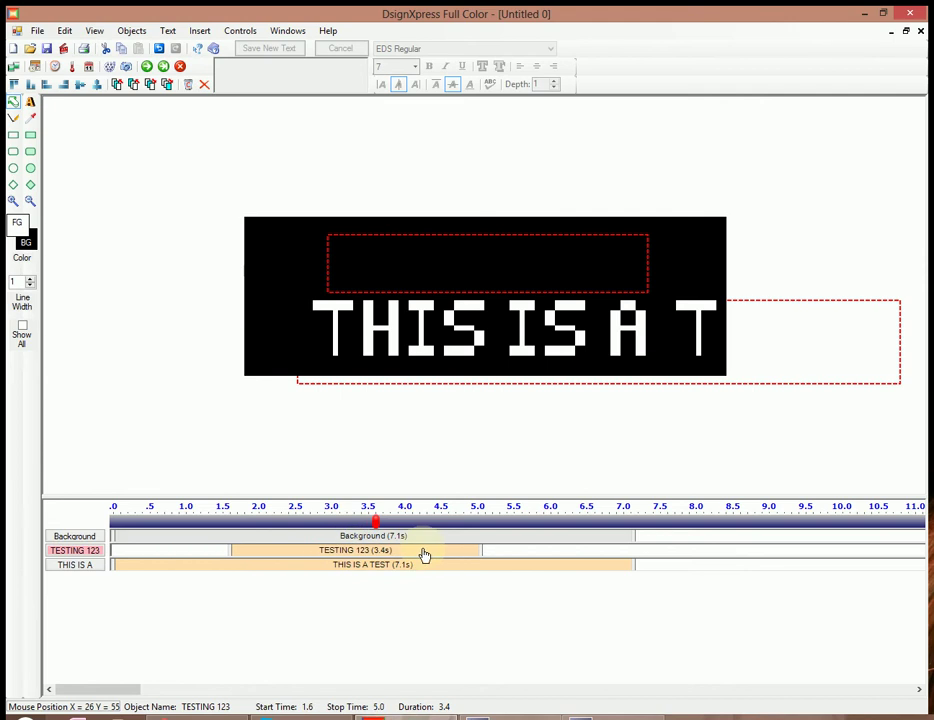
{"action": "left_click", "coordinate": [461, 259]}
{"action": "left_click", "coordinate": [377, 519]}
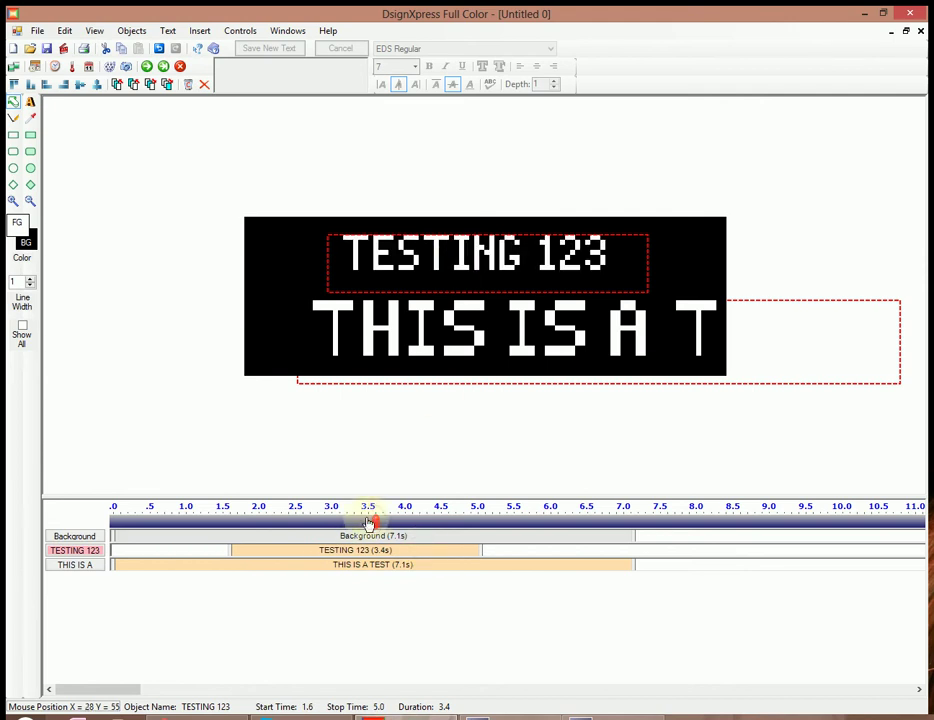
{"action": "left_click_drag", "start_coordinate": [369, 522], "coordinate": [110, 534]}
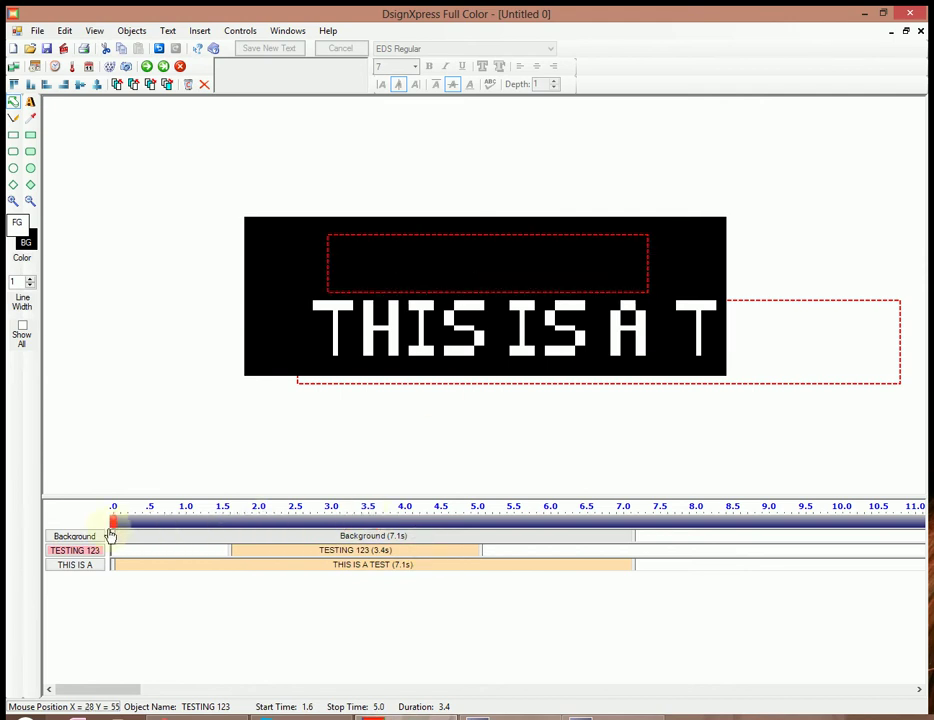
Save the design under the file name TEST as TEST.dxg.
{"action": "left_click", "coordinate": [40, 33]}
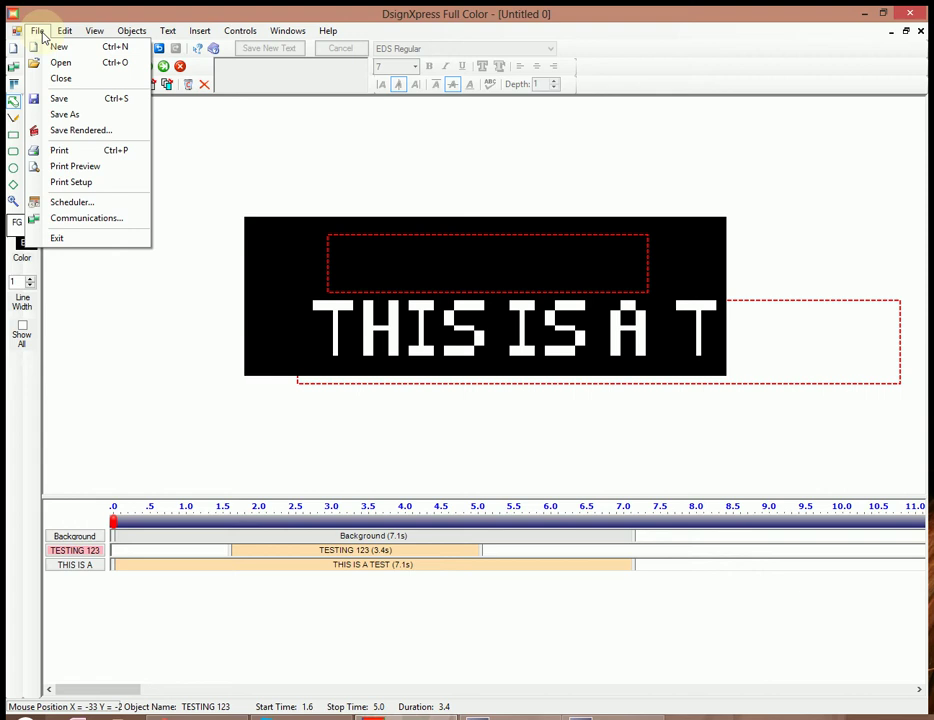
{"action": "left_click", "coordinate": [60, 114]}
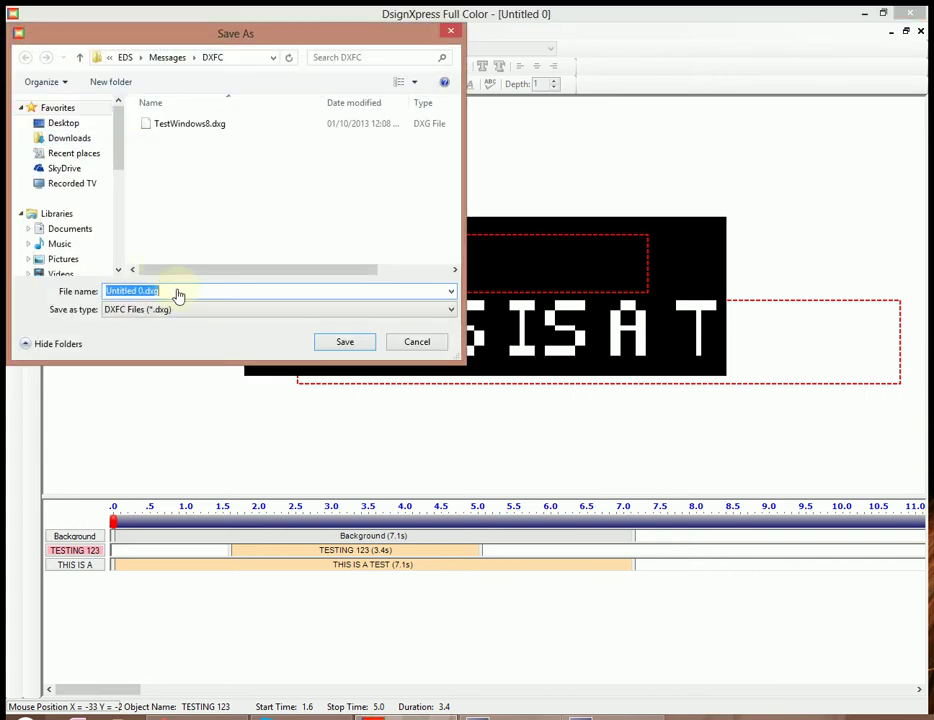
{"action": "type", "text": "TEST"}
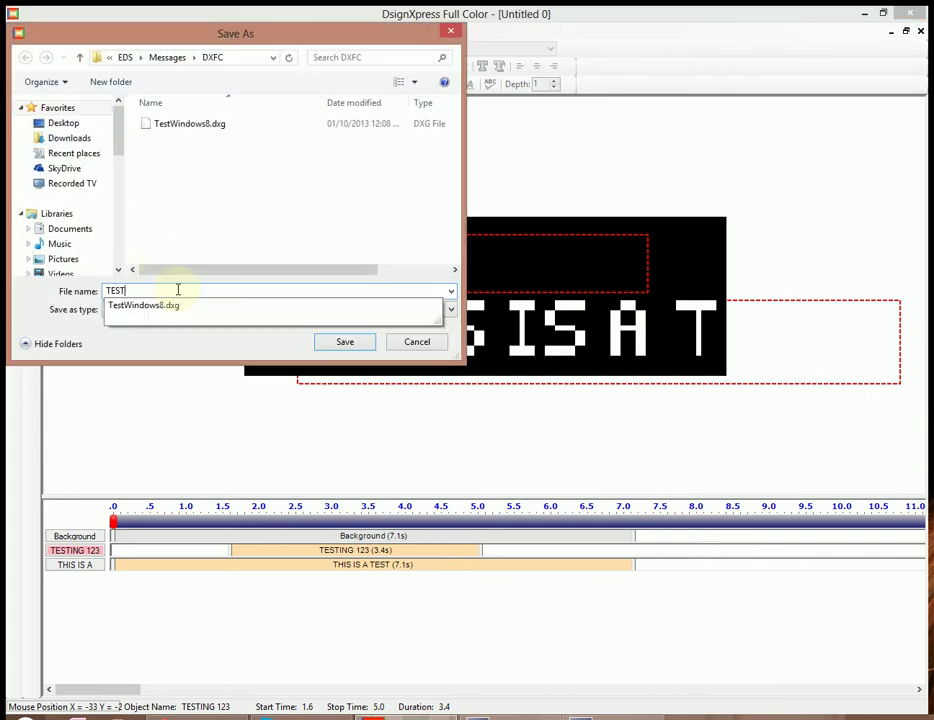
{"action": "left_click", "coordinate": [133, 350]}
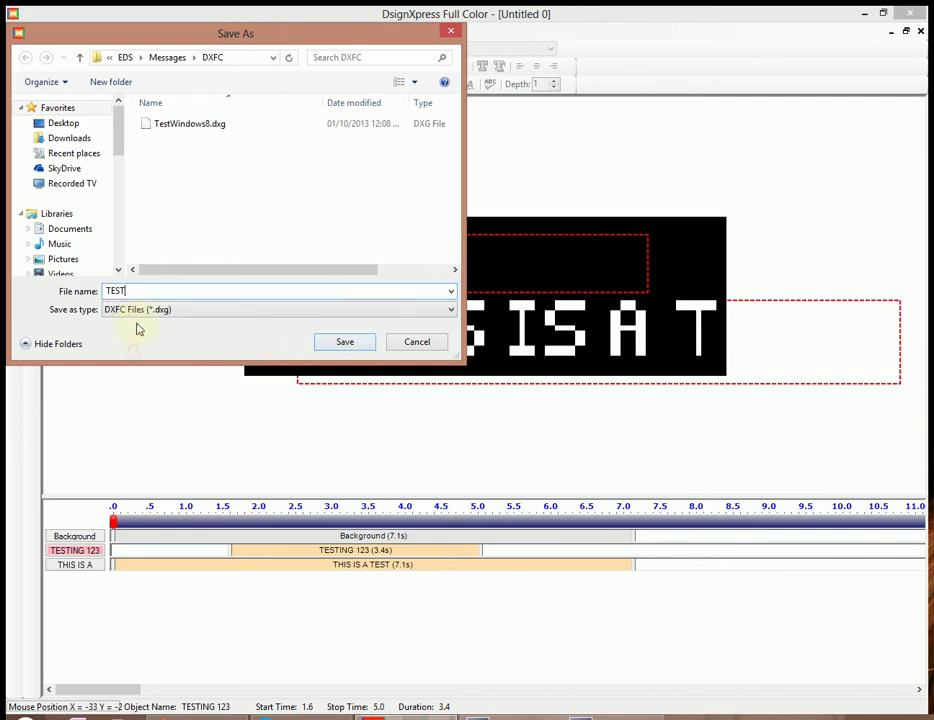
{"action": "left_click", "coordinate": [323, 345]}
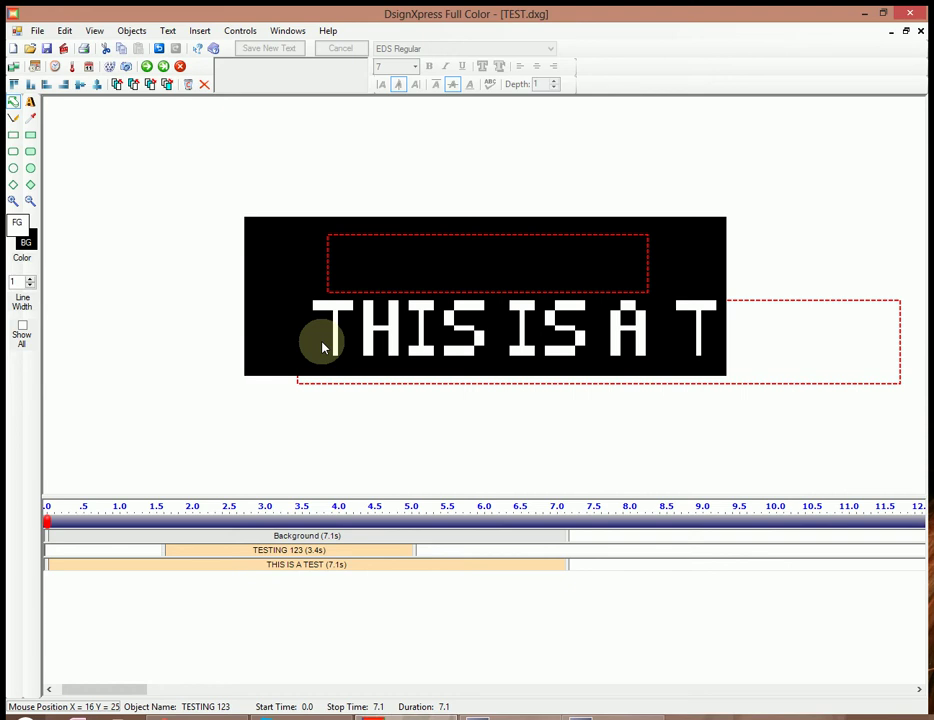
Save a rendered copy named TEST as a DXFC Rendered File (*.sbt).
{"action": "left_click", "coordinate": [38, 31]}
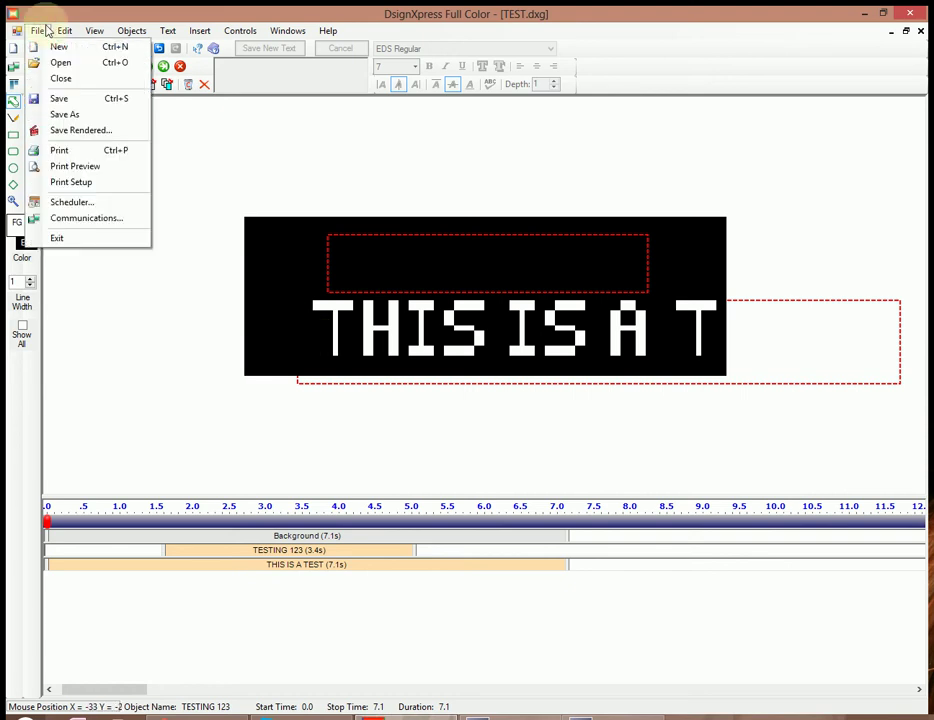
{"action": "left_click", "coordinate": [66, 131]}
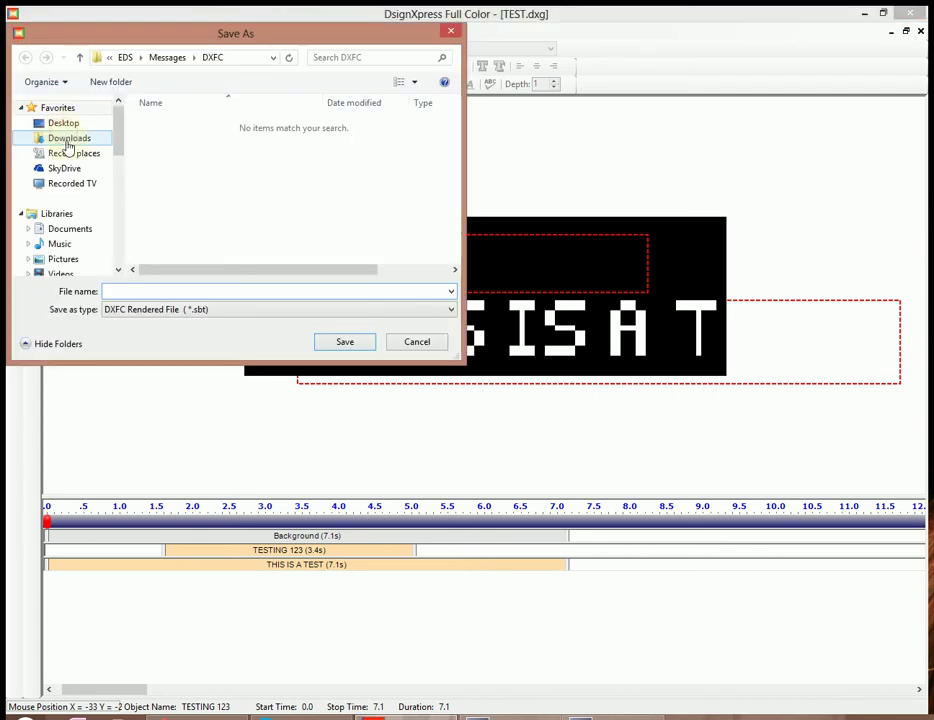
{"action": "type", "text": "TE"}
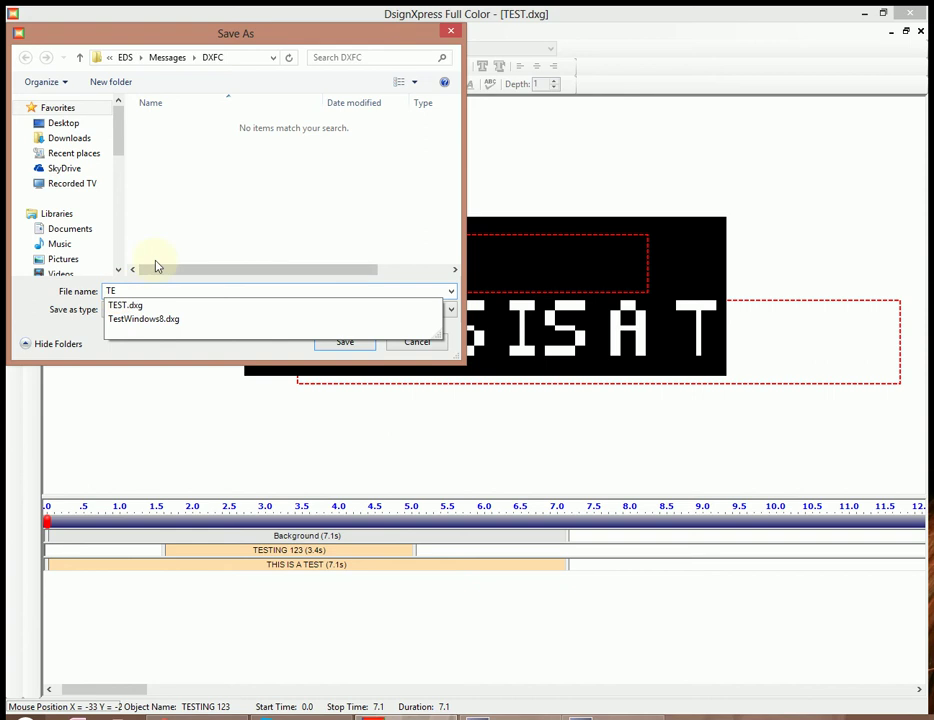
{"action": "left_click", "coordinate": [125, 306]}
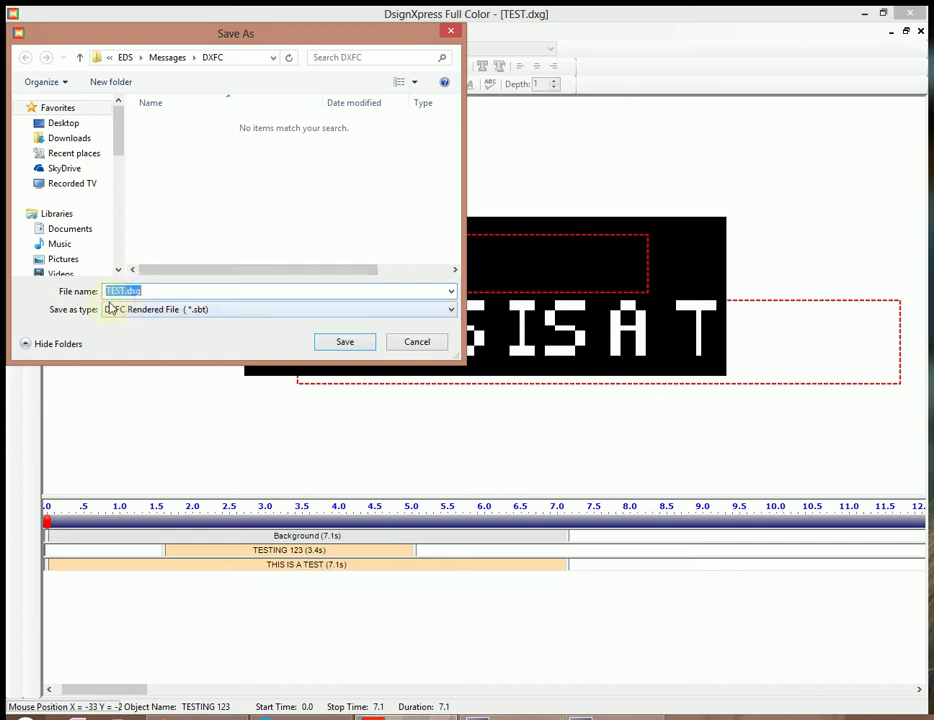
{"action": "left_click", "coordinate": [166, 292]}
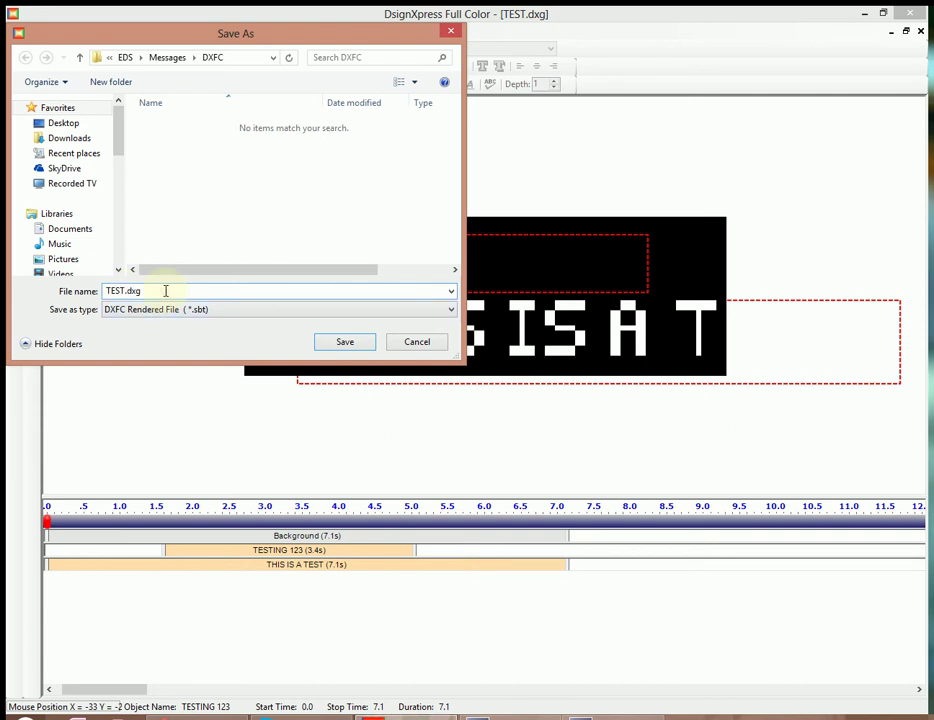
{"action": "key", "text": "BackSpace"}
{"action": "key", "text": "BackSpace"}
{"action": "key", "text": "BackSpace"}
{"action": "key", "text": "BackSpace"}
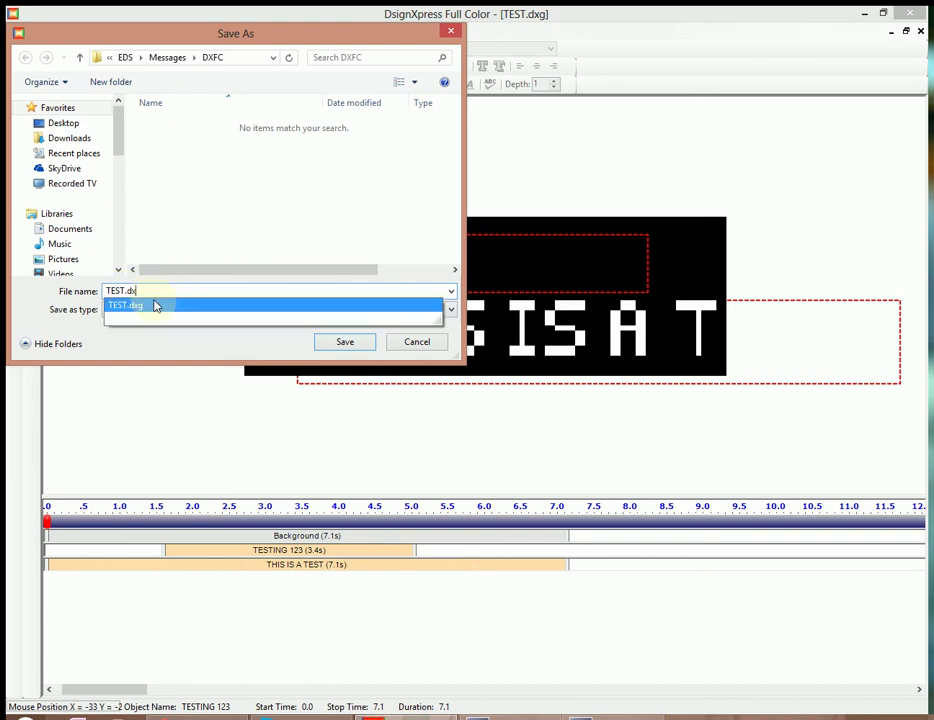
{"action": "left_click", "coordinate": [128, 355]}
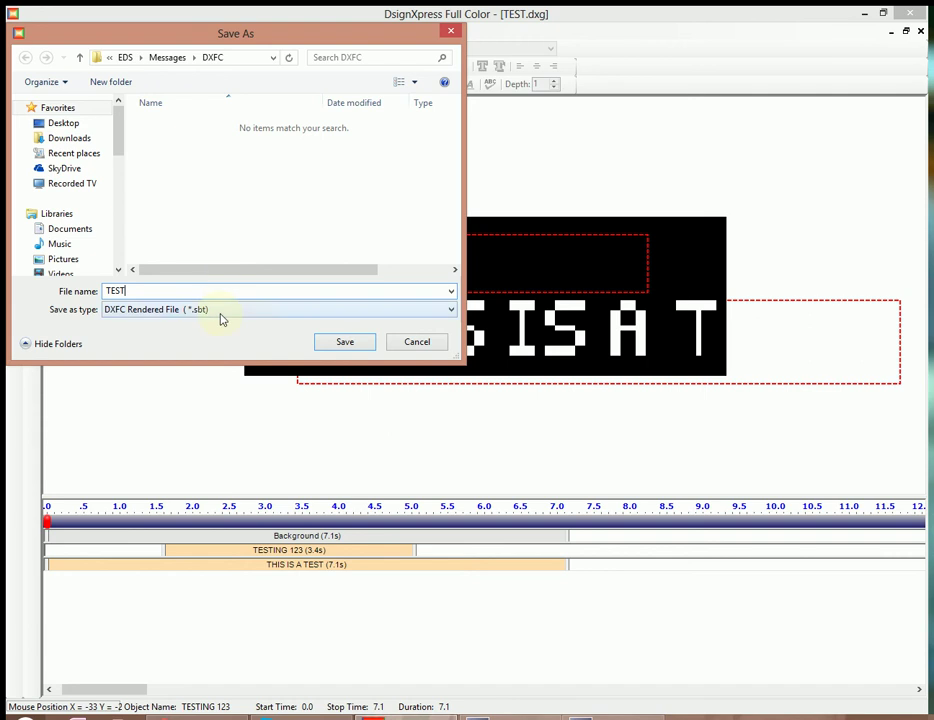
{"action": "left_click", "coordinate": [340, 342]}
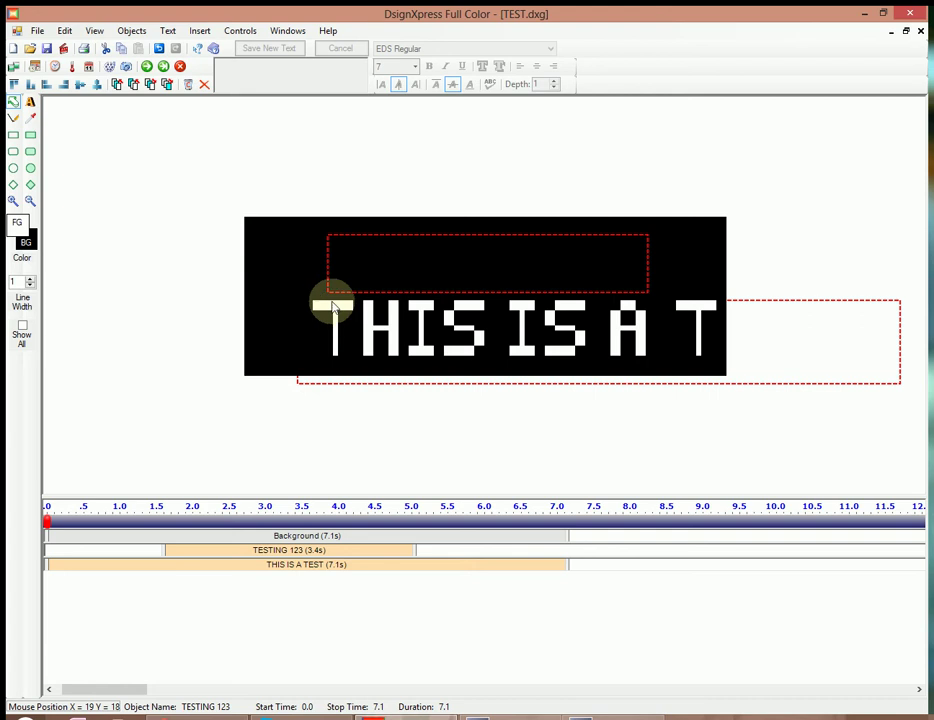
From Communications, send TEST.sbt to the sign using the DX Rendered Files (*.sbt) filter.
{"action": "left_click", "coordinate": [38, 33]}
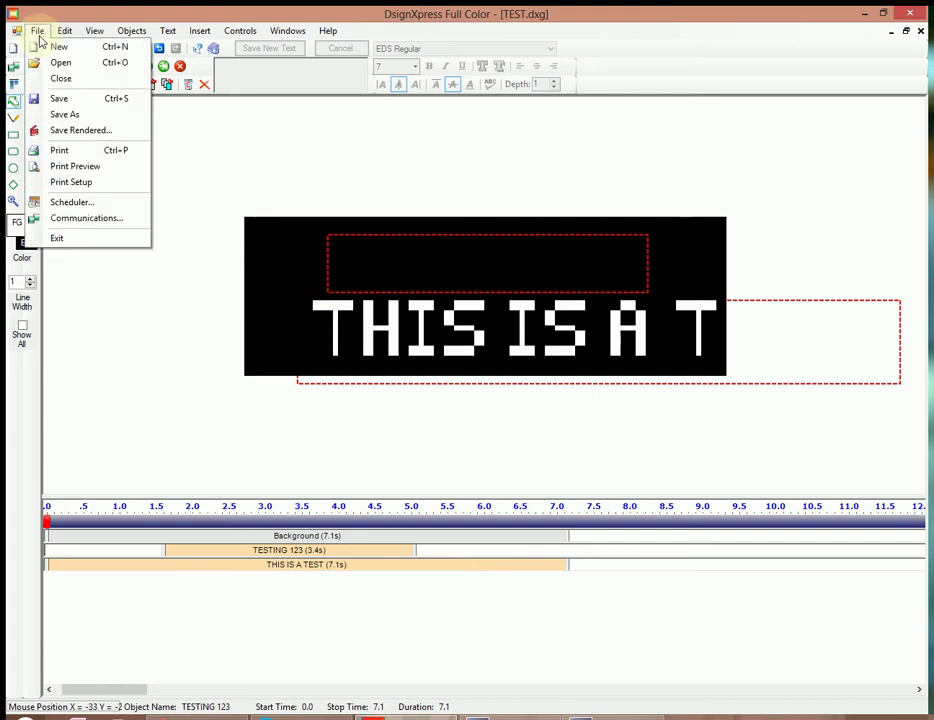
{"action": "left_click", "coordinate": [85, 222]}
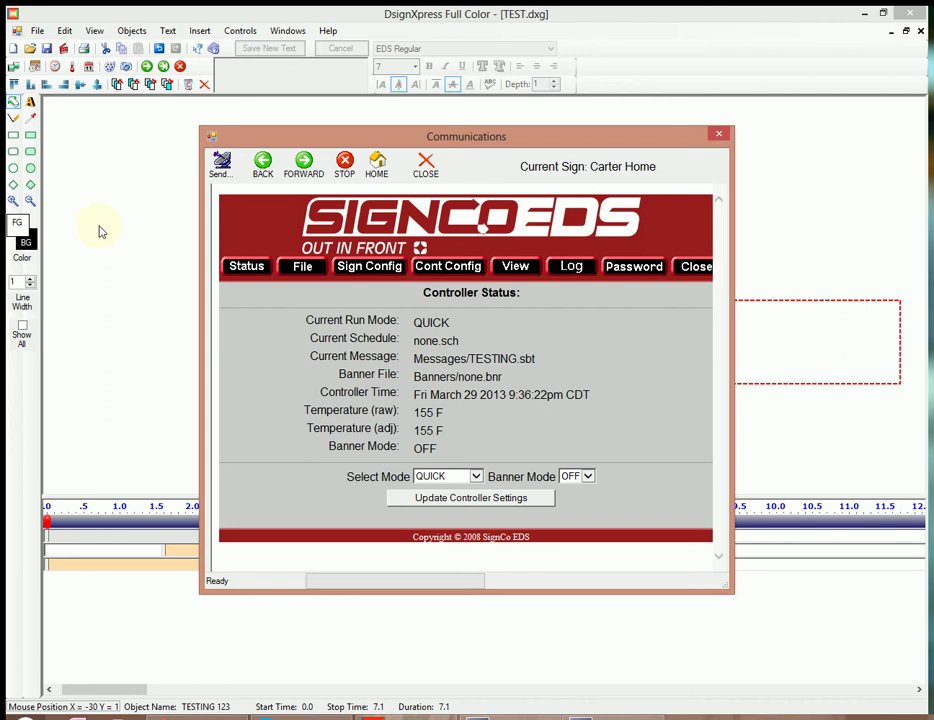
{"action": "left_click", "coordinate": [224, 174]}
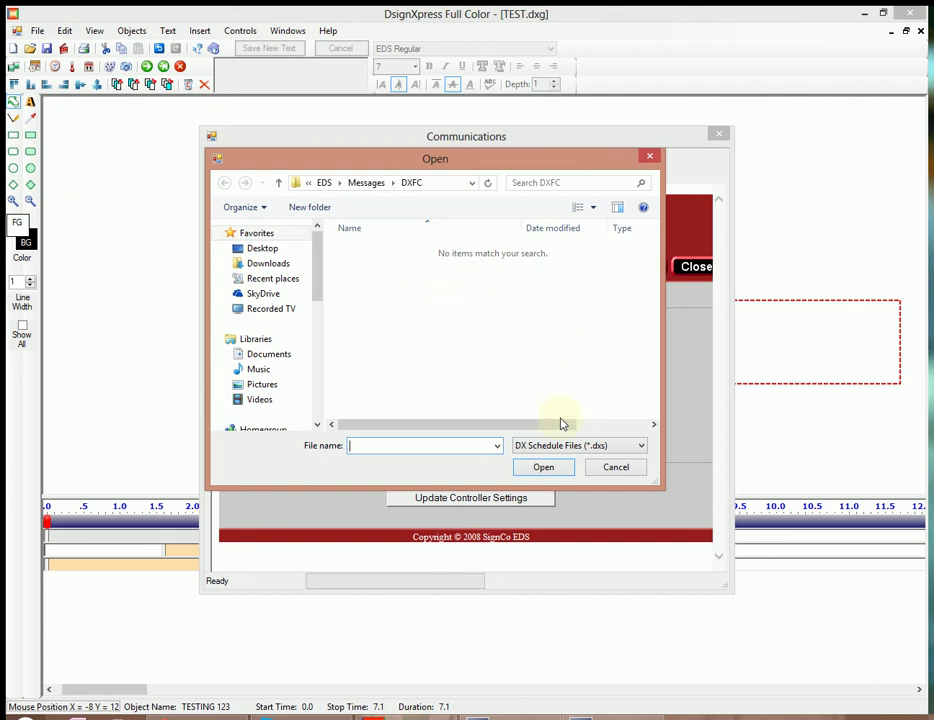
{"action": "left_click", "coordinate": [557, 450]}
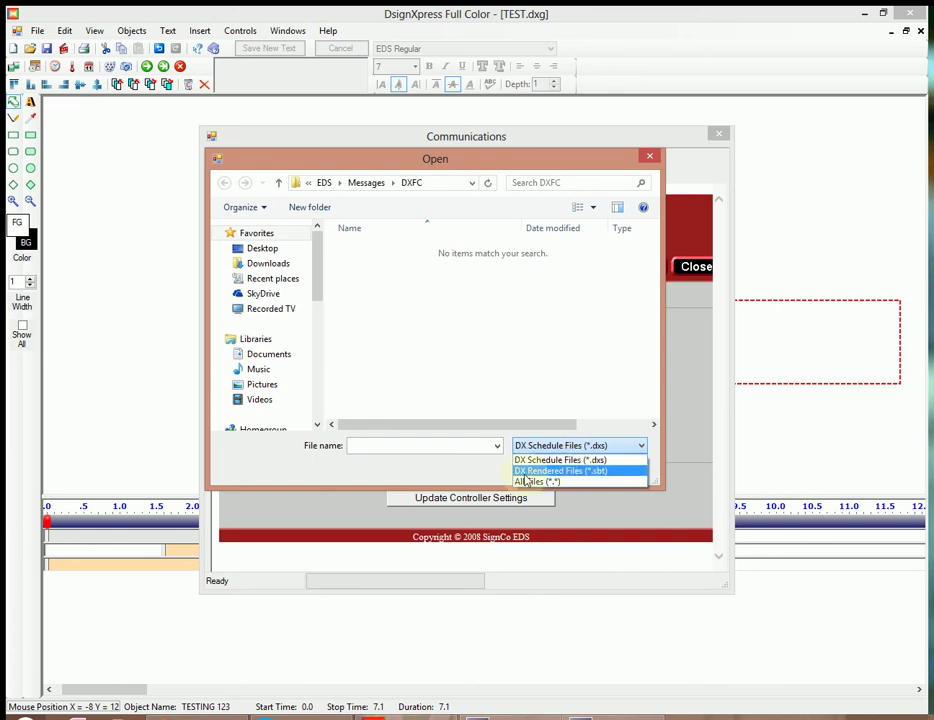
{"action": "left_click", "coordinate": [545, 471]}
{"action": "left_click", "coordinate": [376, 251]}
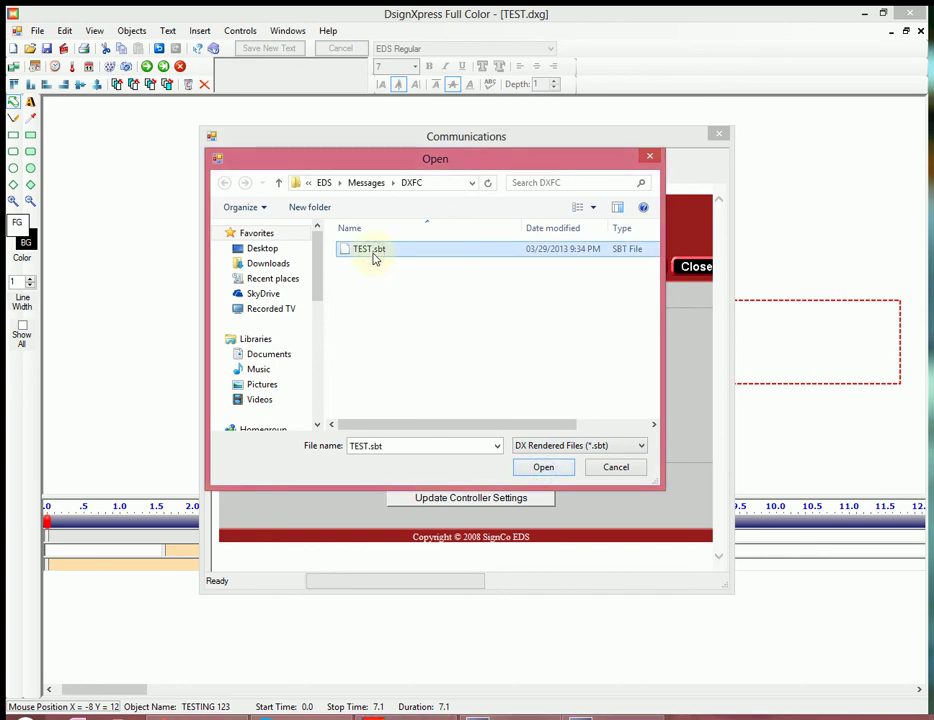
{"action": "left_click", "coordinate": [524, 467]}
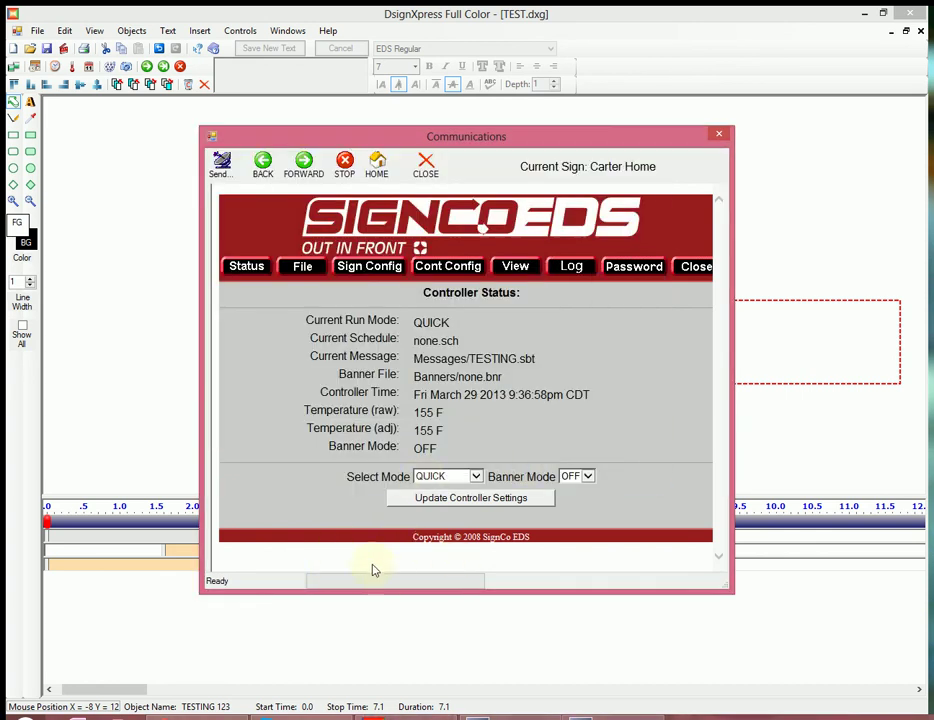
Run TEST.sbt from the sign's Messages folder in Quick mode and check the controller status.
{"action": "left_click", "coordinate": [302, 274]}
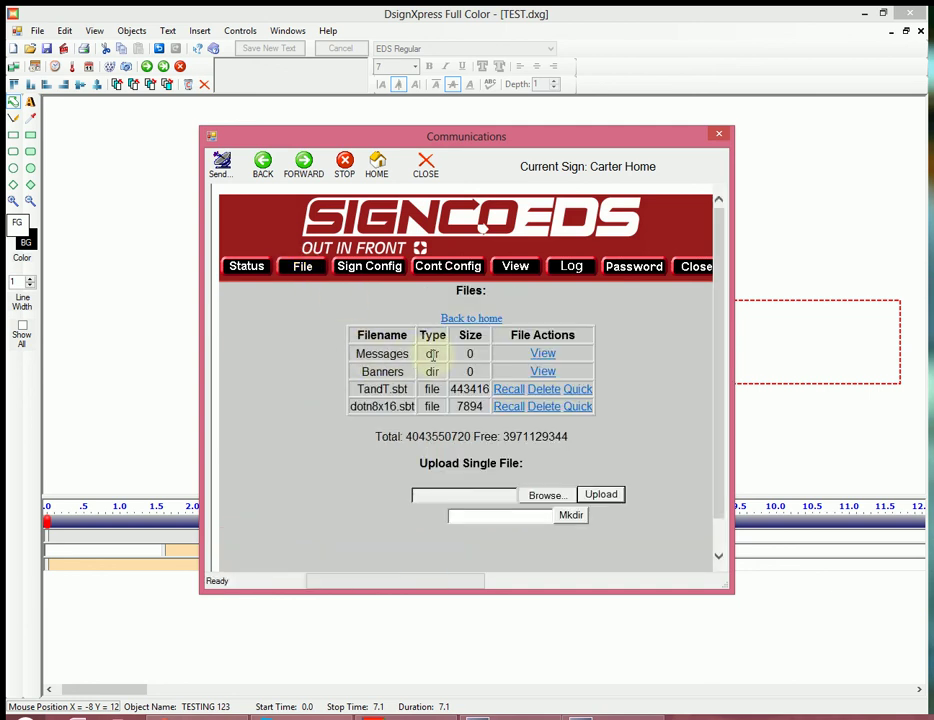
{"action": "left_click", "coordinate": [541, 357]}
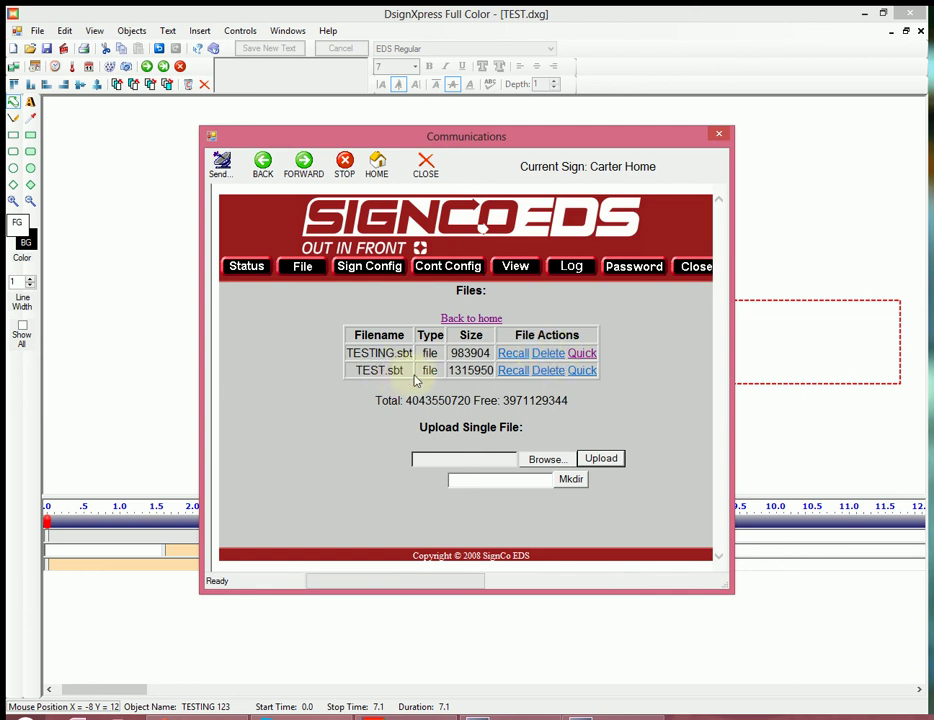
{"action": "left_click", "coordinate": [582, 372]}
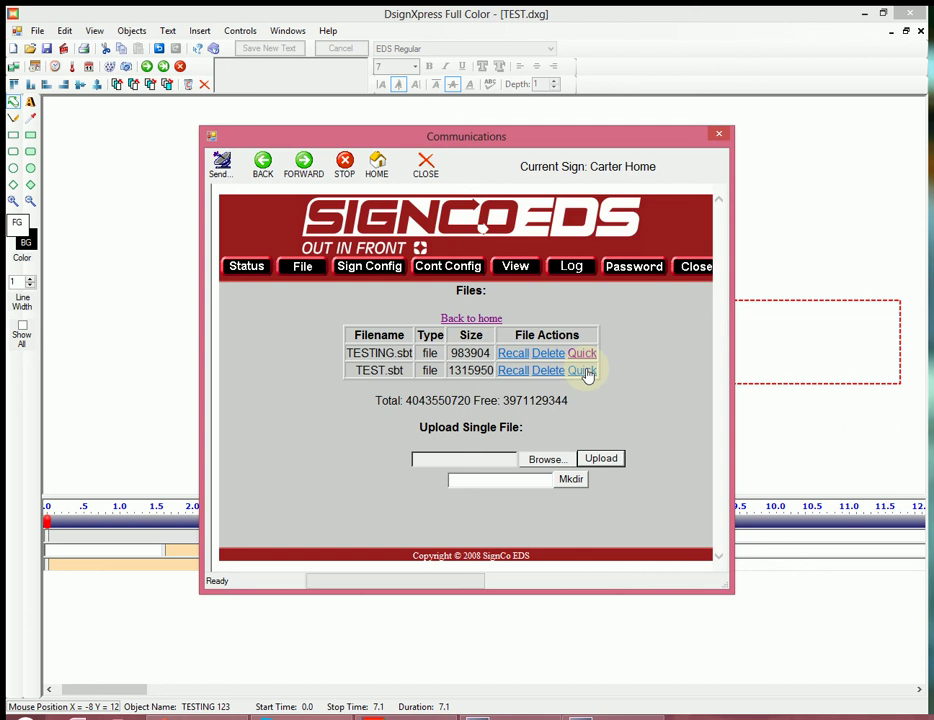
{"action": "left_click", "coordinate": [251, 273]}
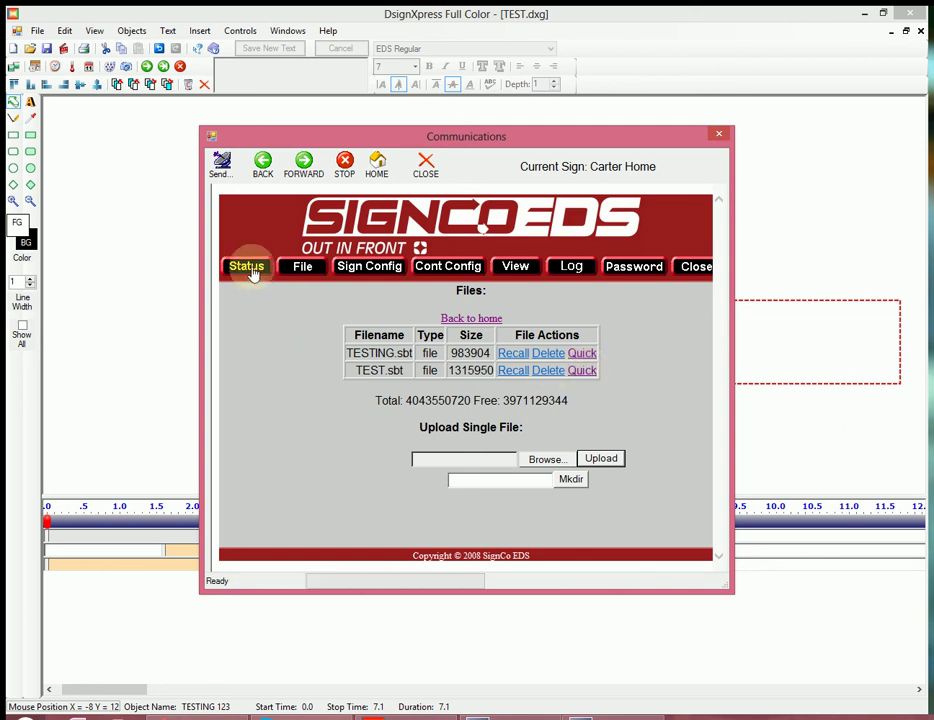